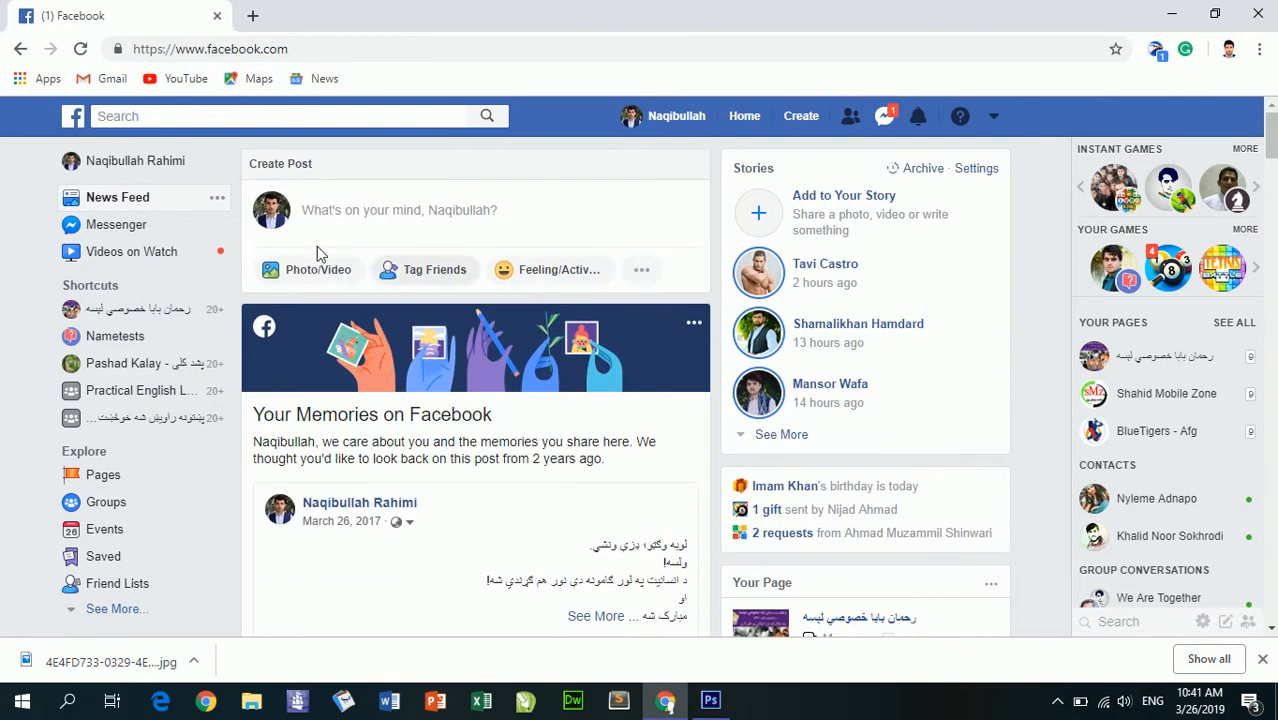
Open the account's own Facebook profile page for a look and switch to Photoshop
left_click(270, 217)
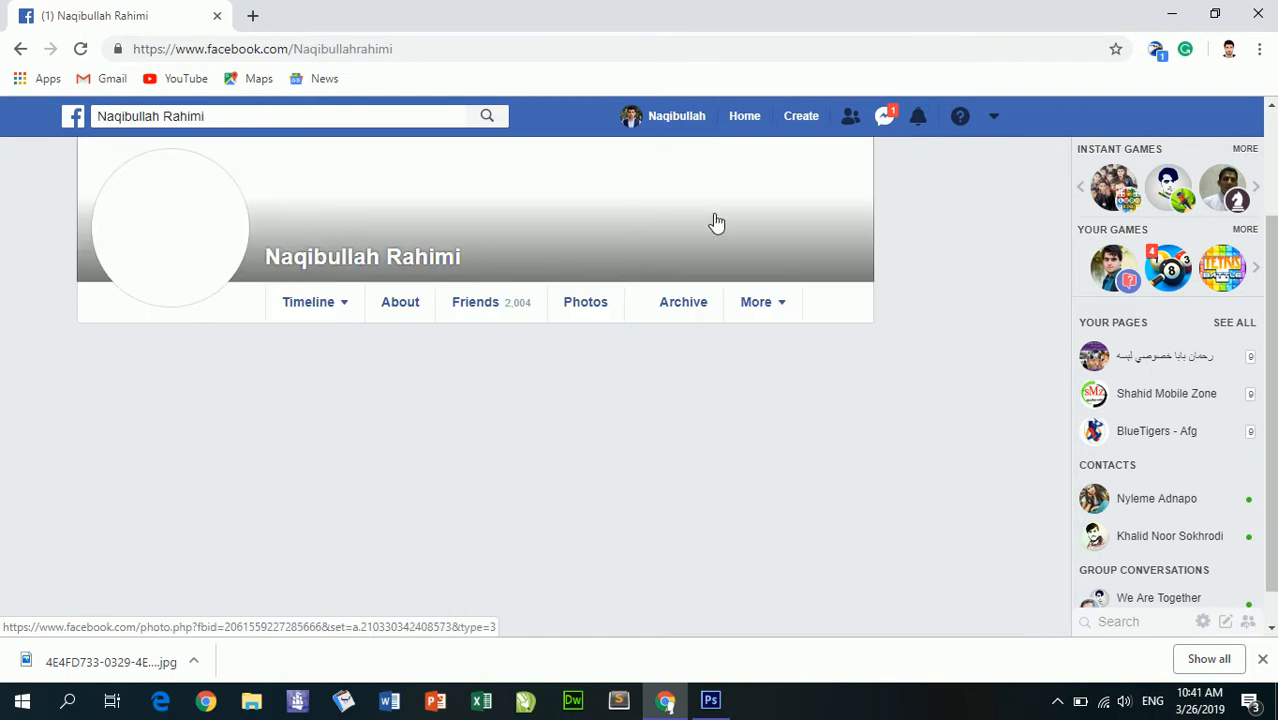
left_click(1160, 14)
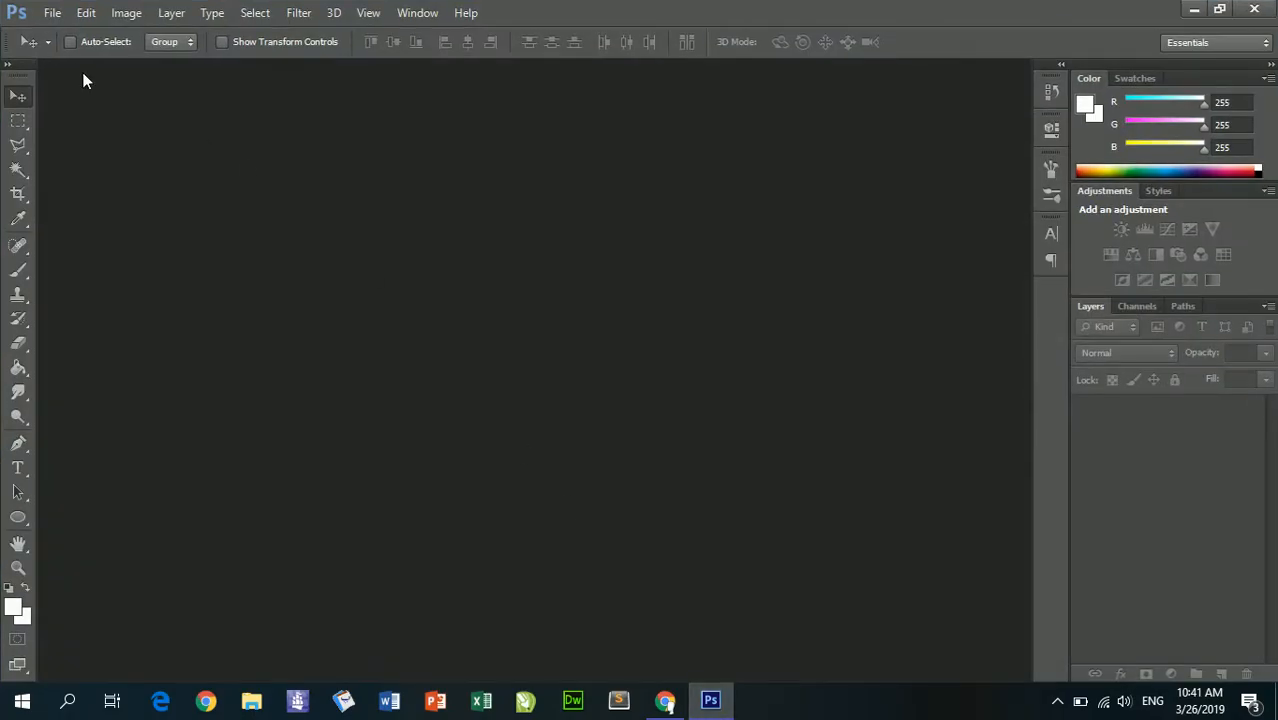
Create a new 2000 by 2000 pixel document with transparent background contents
left_click(52, 14)
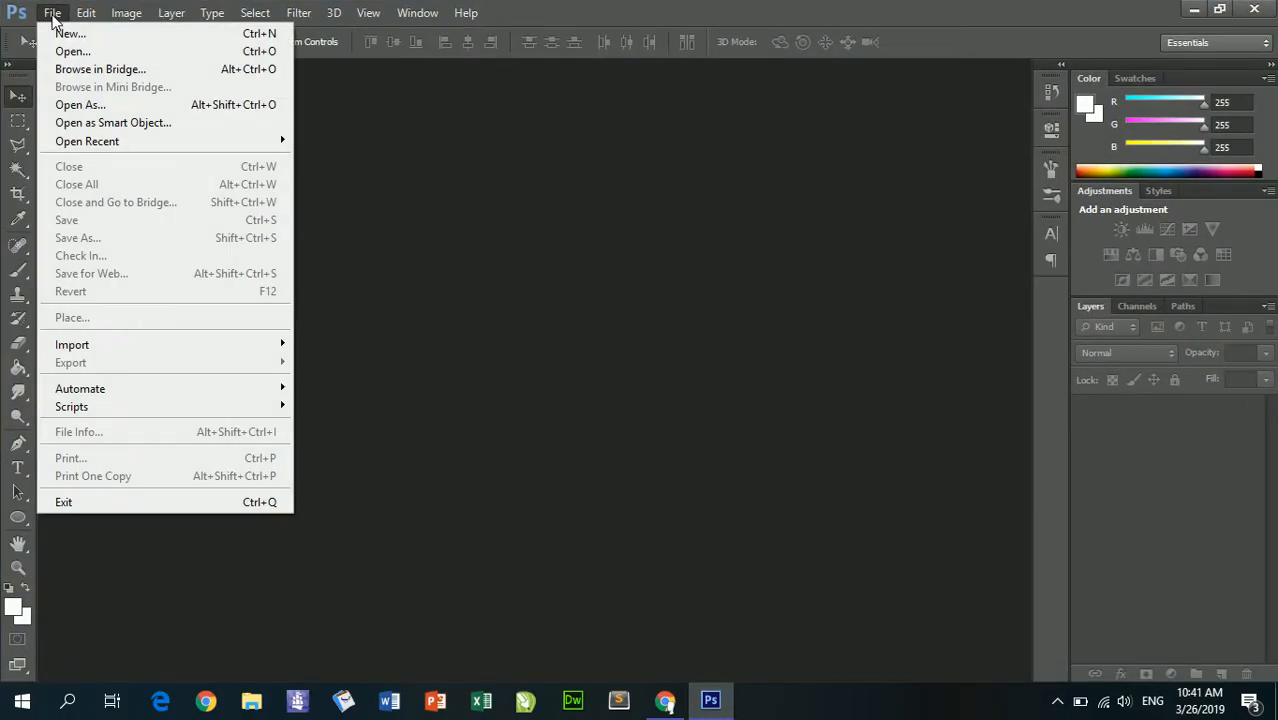
left_click(66, 33)
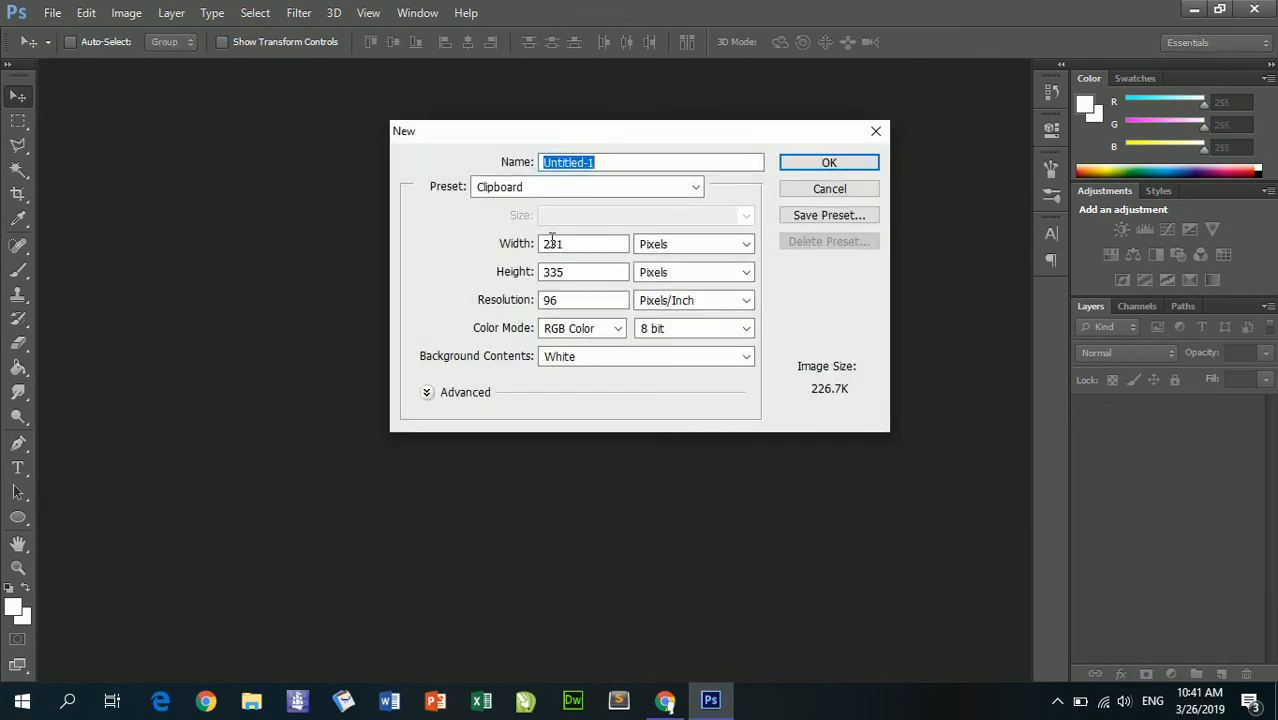
left_click(690, 244)
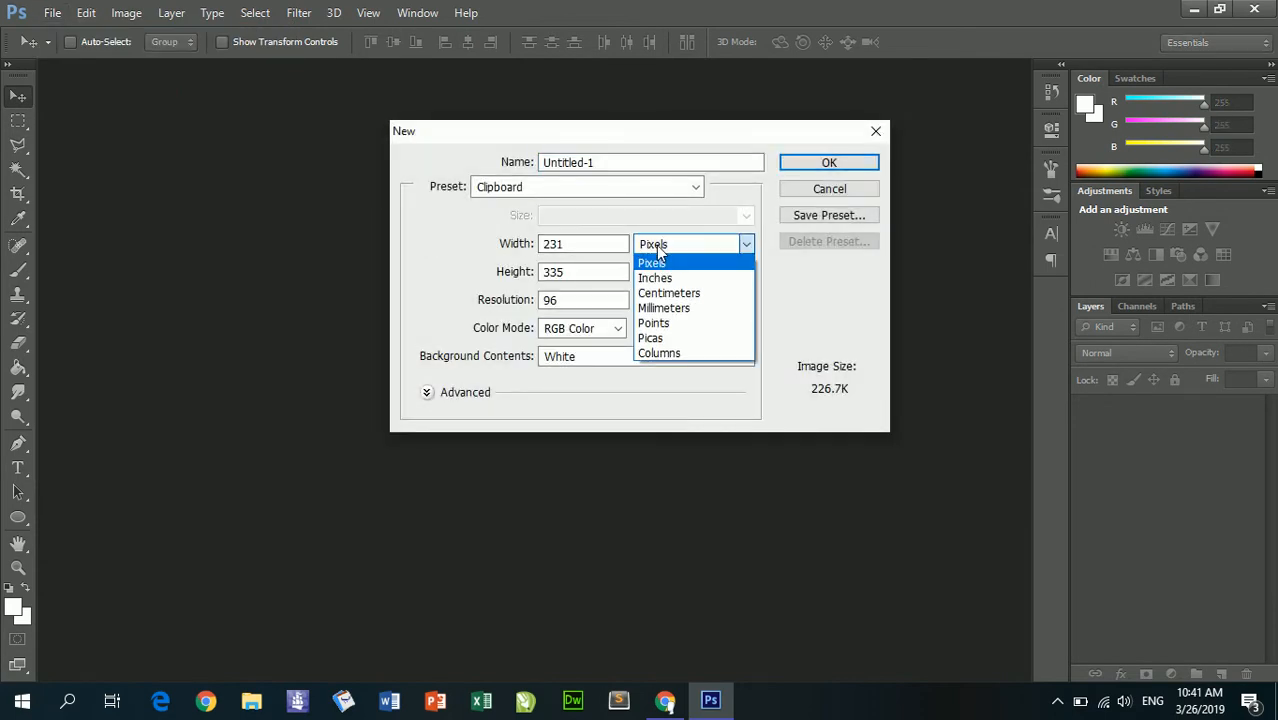
left_click(660, 256)
double_click(573, 243)
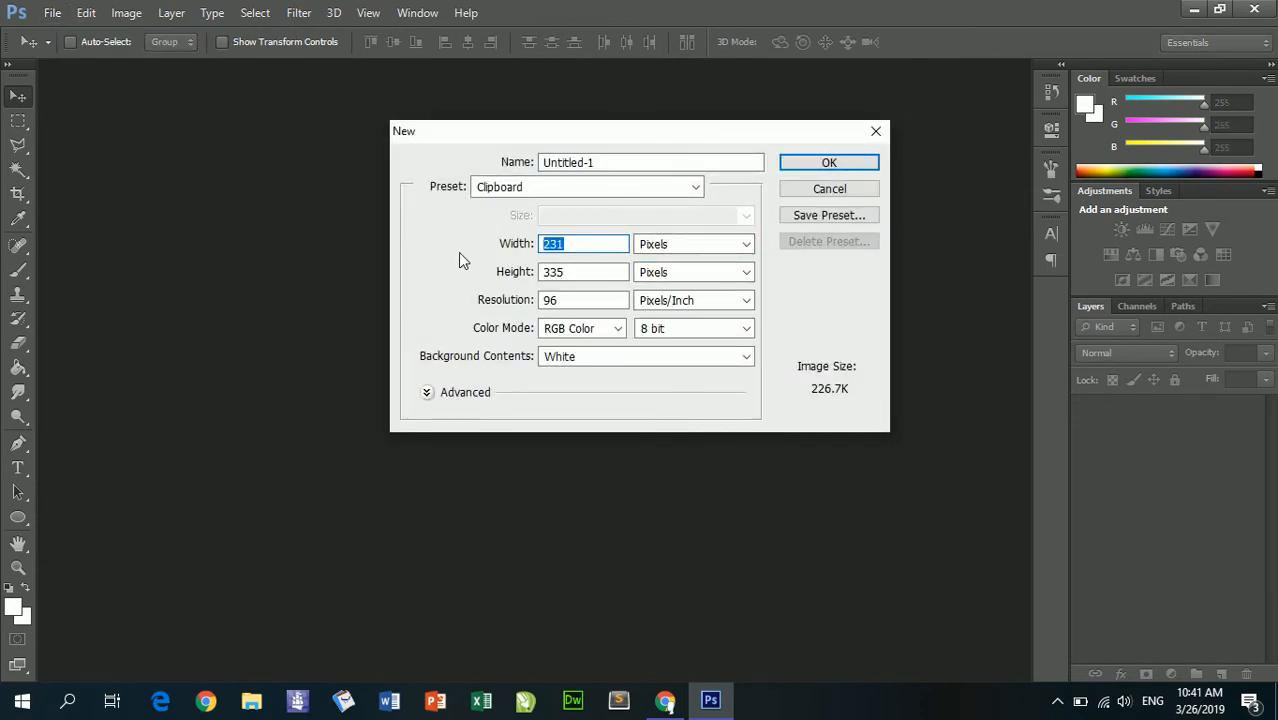
type("2000")
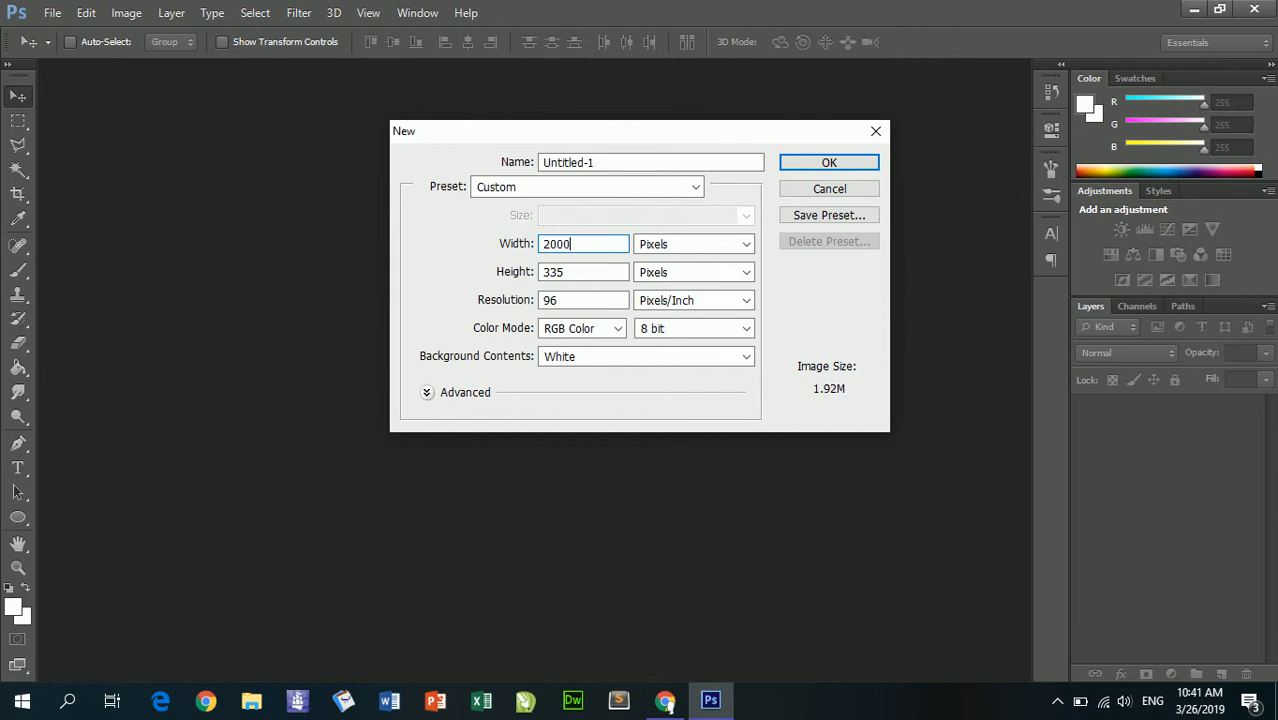
double_click(575, 272)
type("2000")
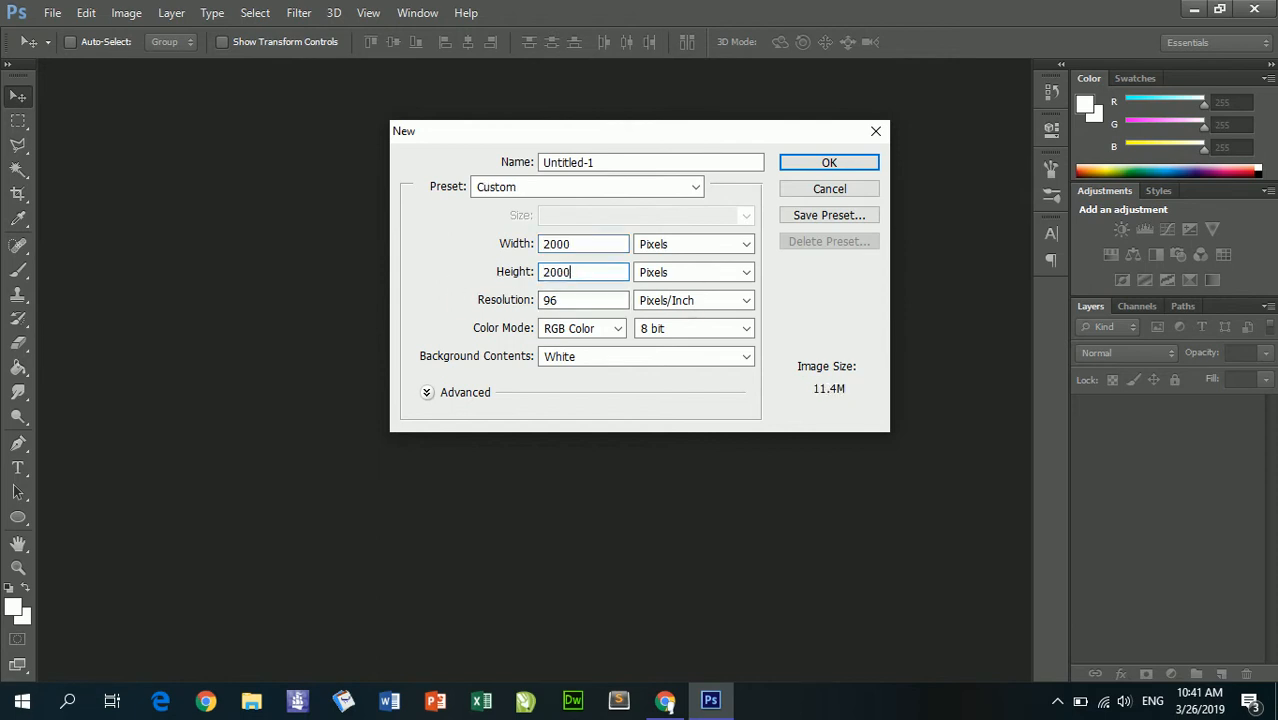
left_click(615, 362)
left_click(598, 405)
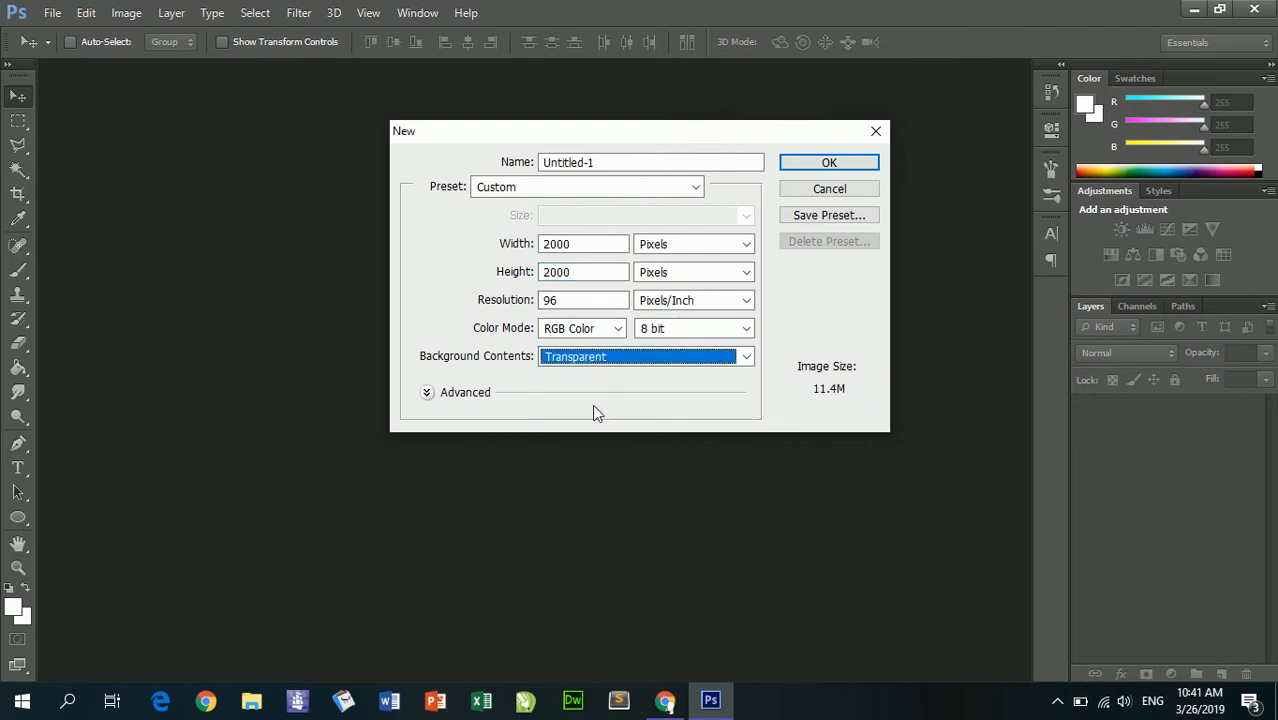
left_click(818, 164)
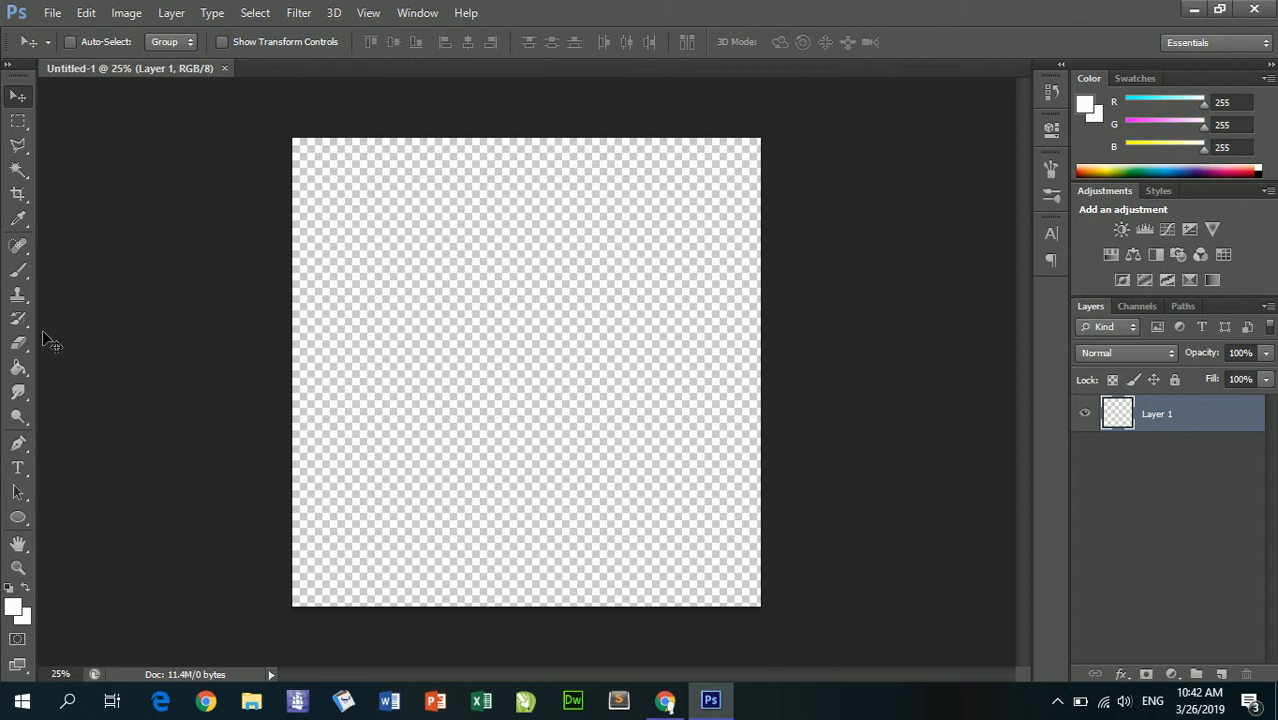
left_click(19, 146)
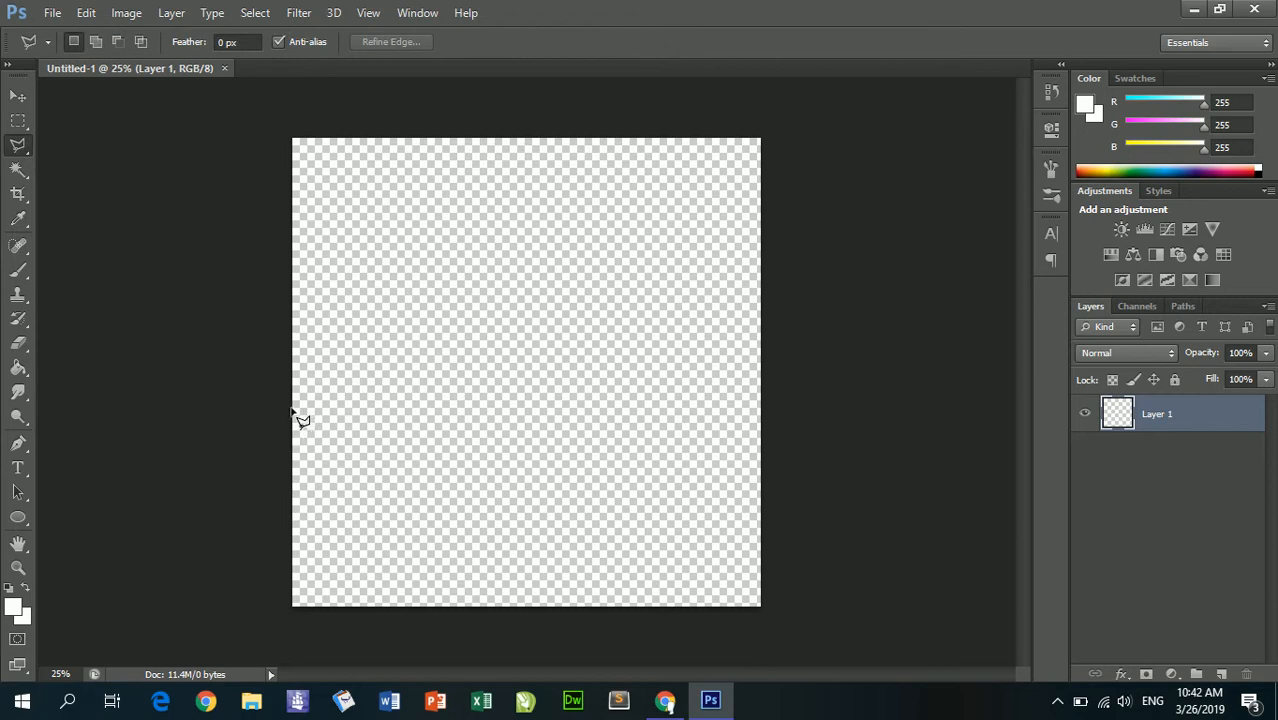
left_click(351, 506)
left_click(291, 416)
double_click(289, 535)
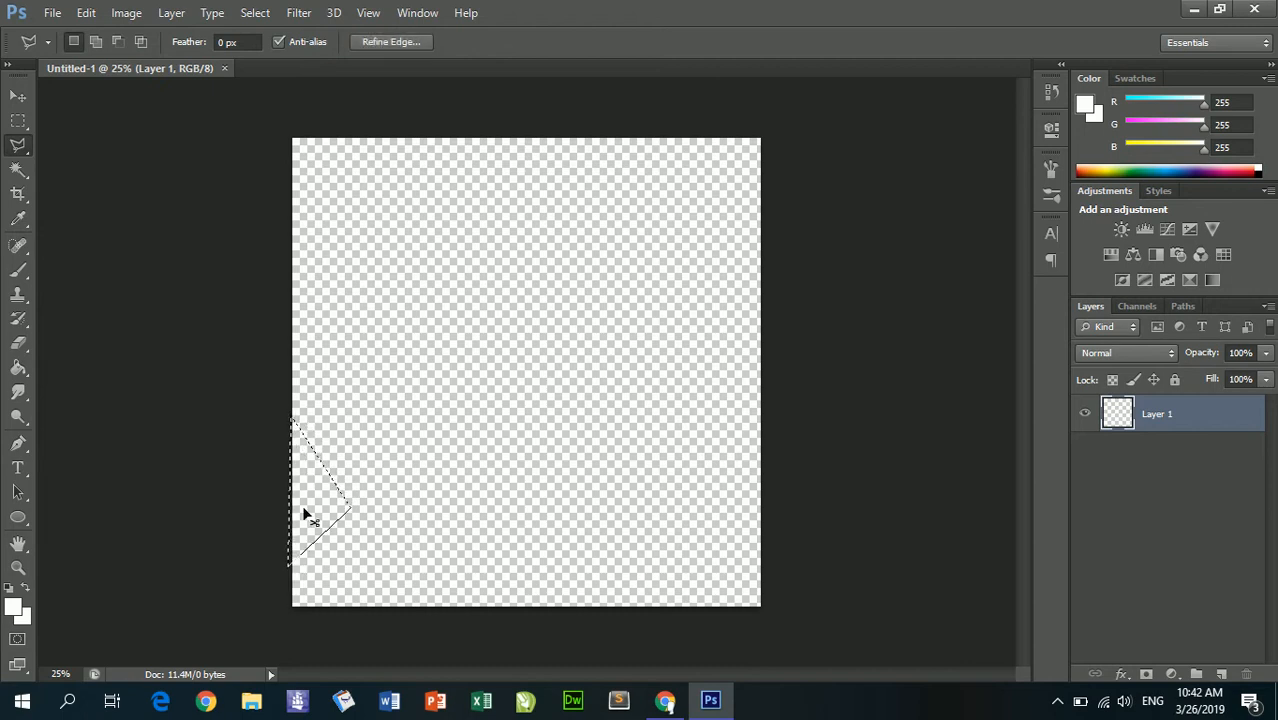
key("ctrl+d")
Outline a Polygonal Lasso selection along the canvas's lower left and bottom edges, with a bent diagonal upper side reaching the lower right corner
left_click(292, 398)
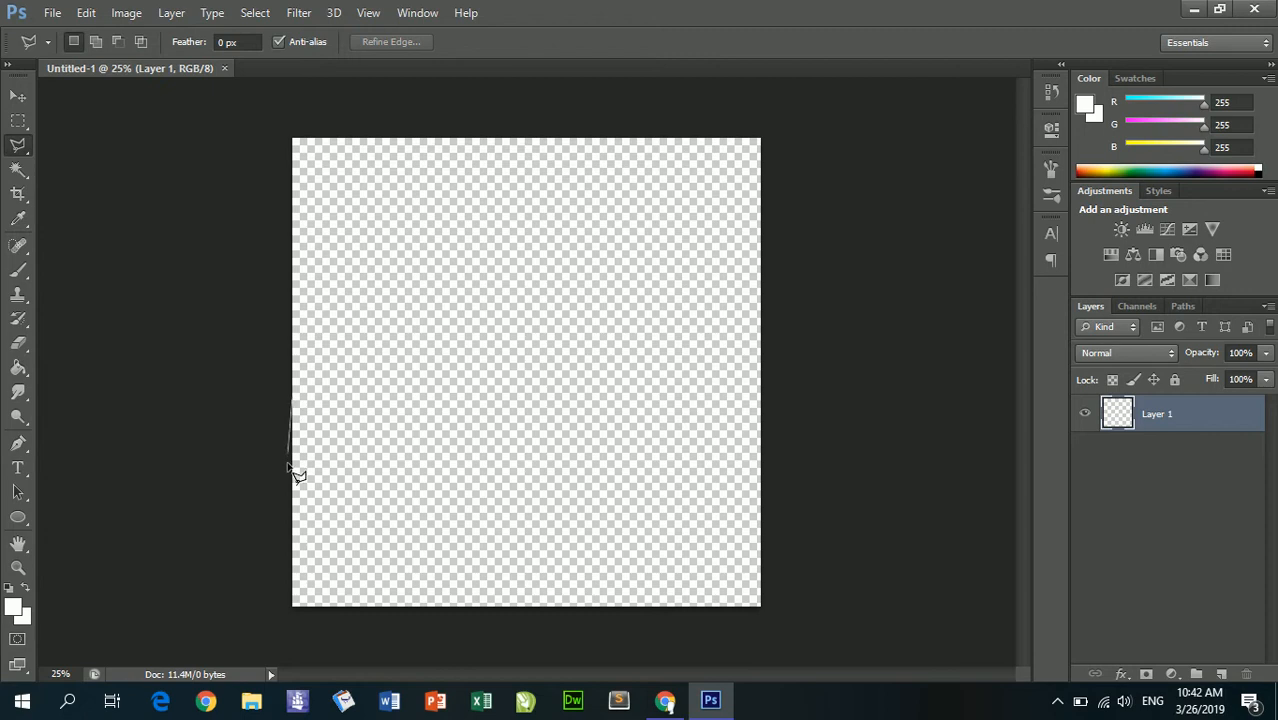
left_click(292, 609)
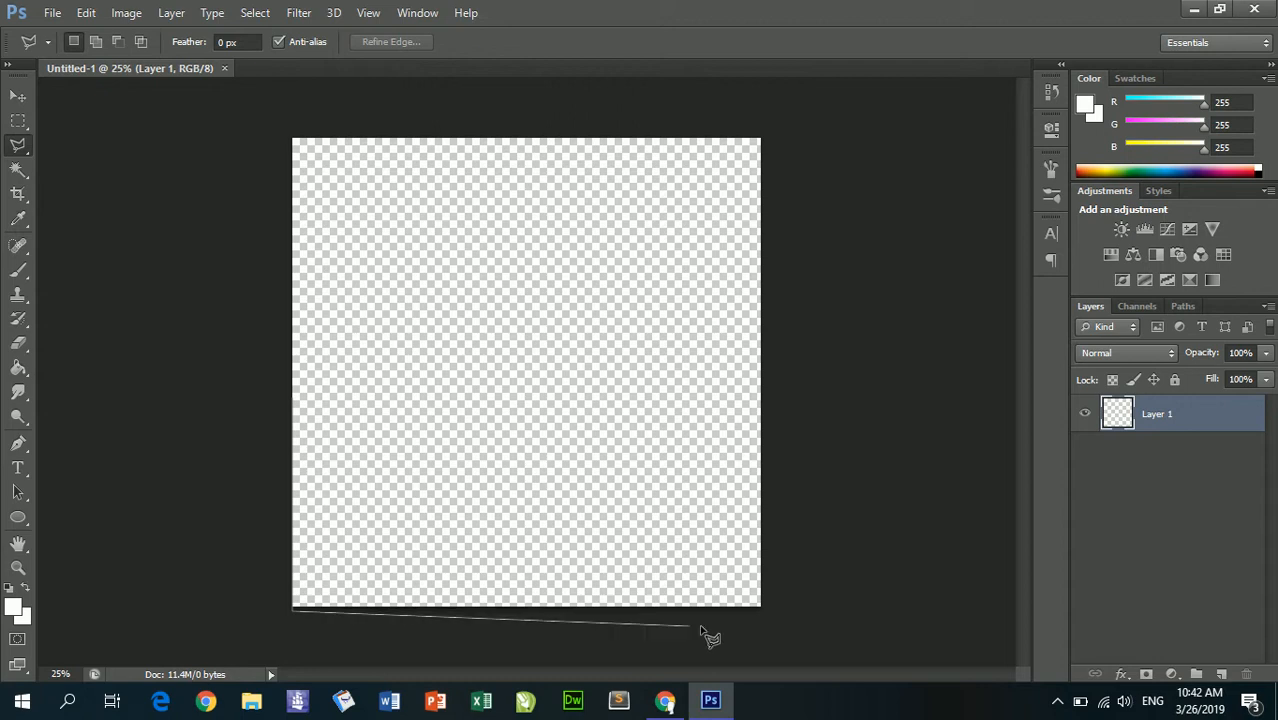
left_click(759, 609)
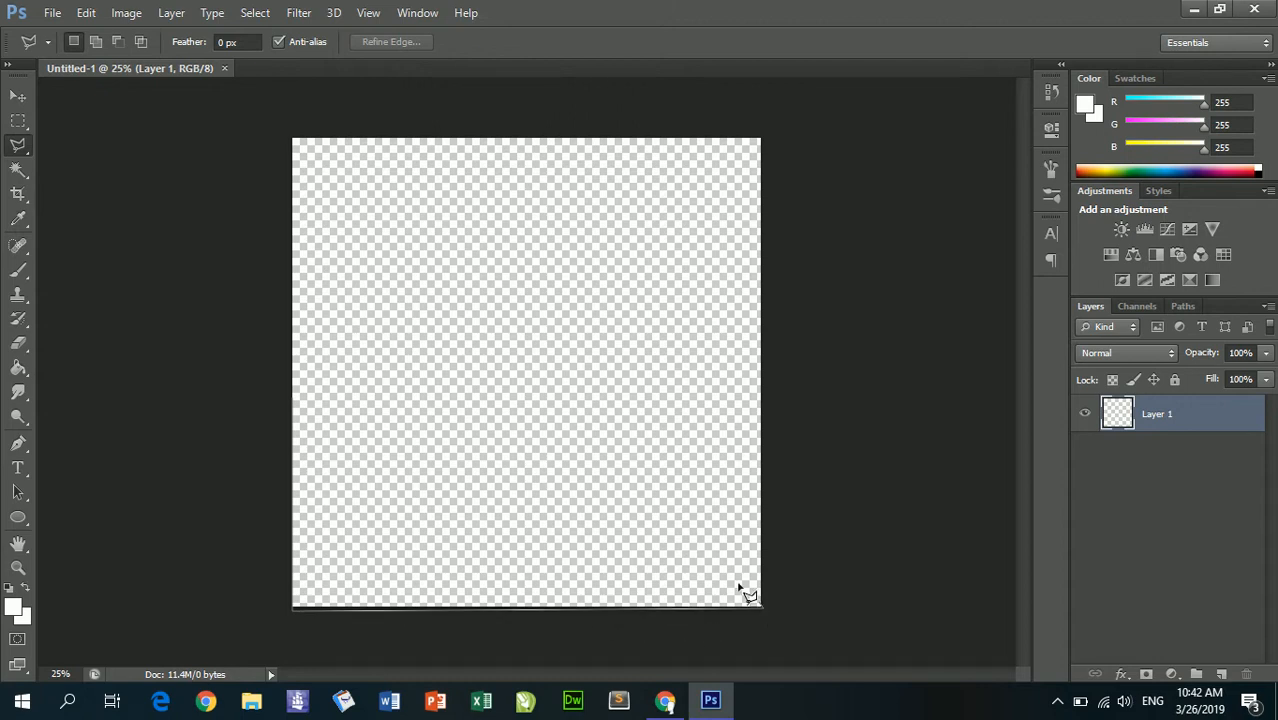
left_click(482, 520)
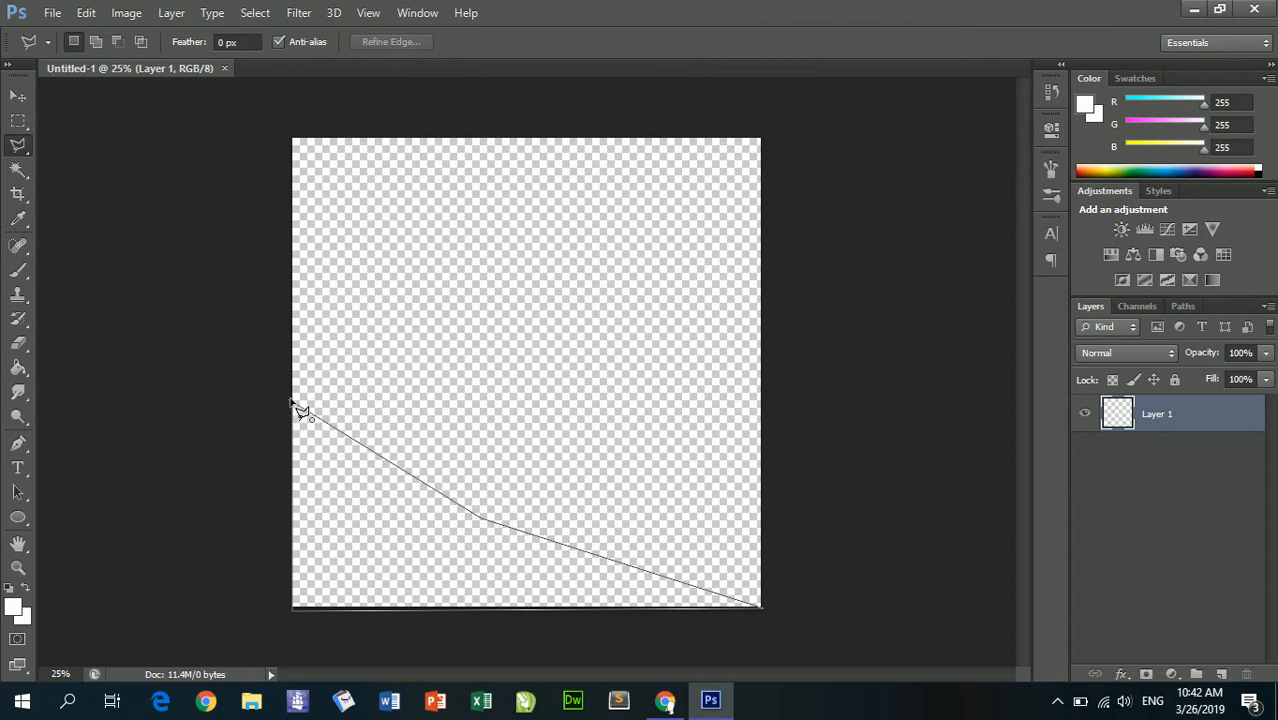
left_click(294, 391)
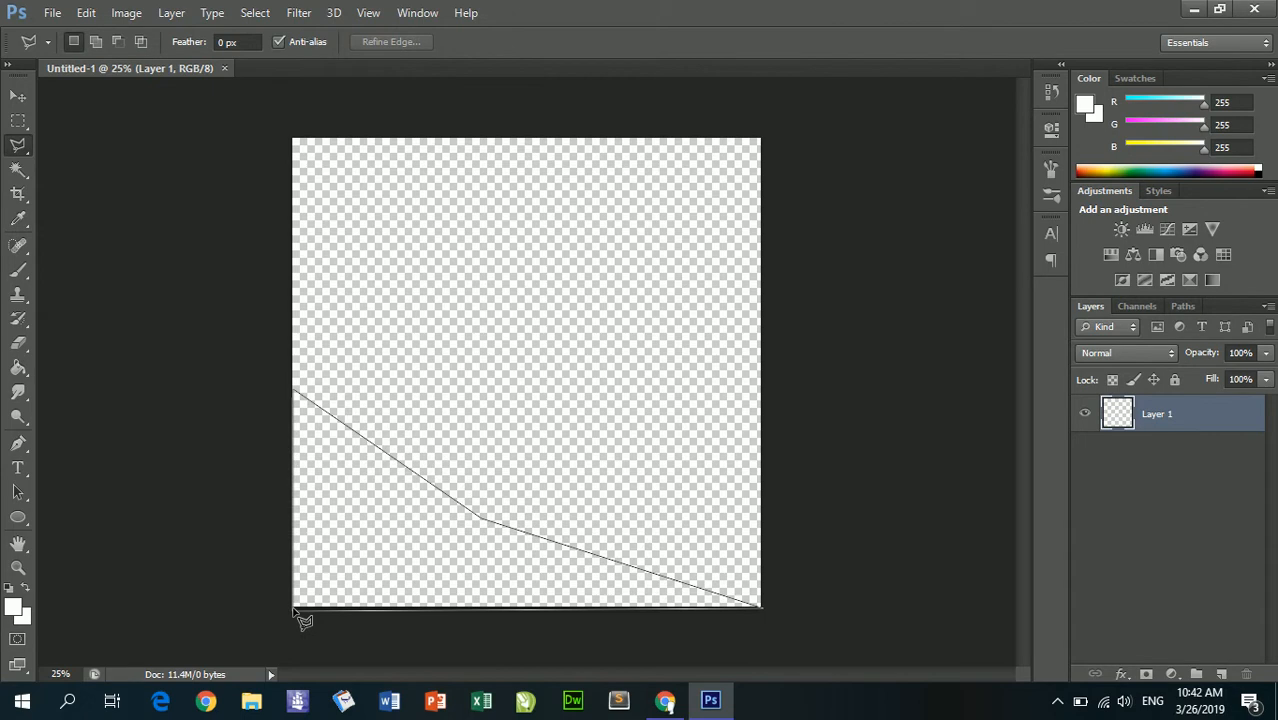
double_click(294, 607)
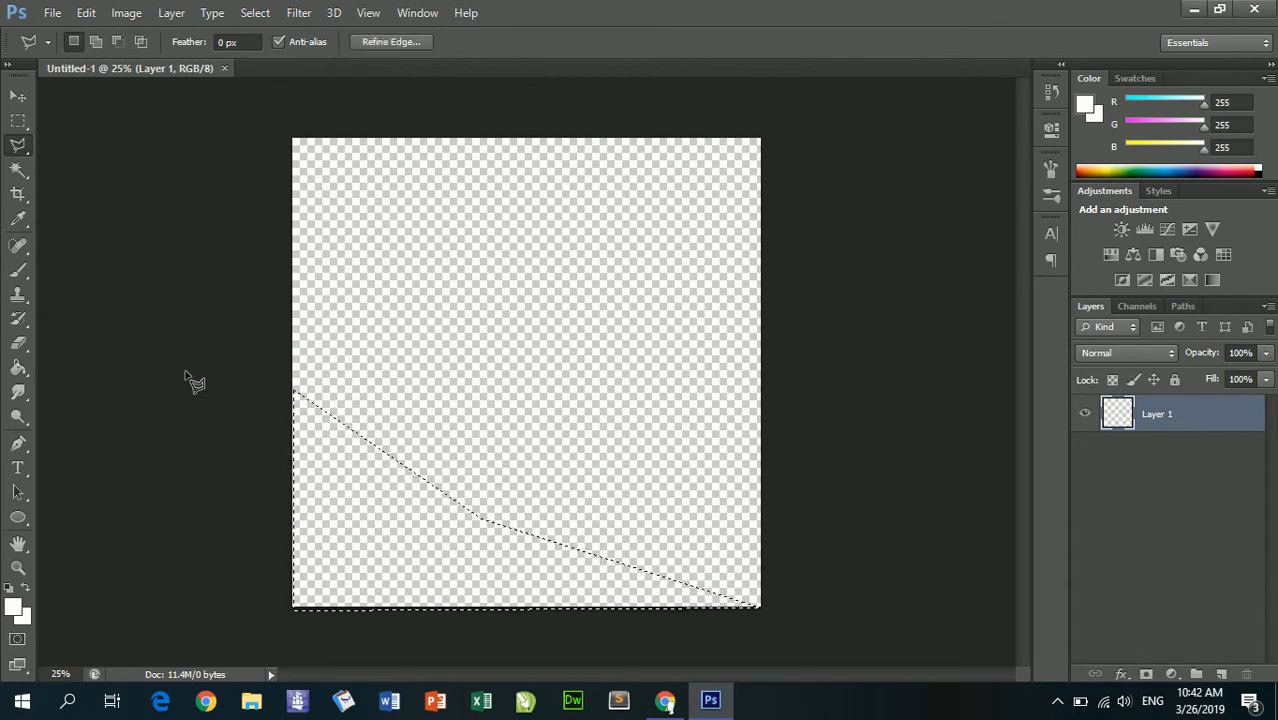
left_click(18, 97)
key("ctrl+n")
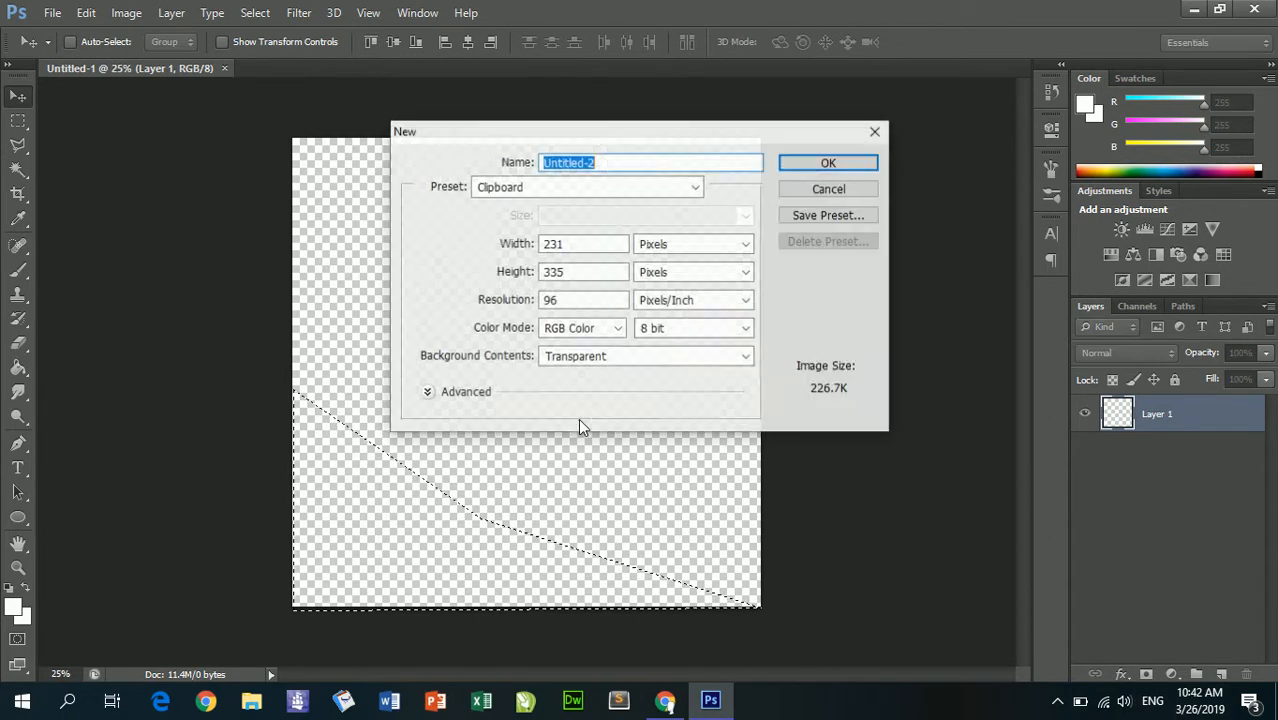
left_click(786, 194)
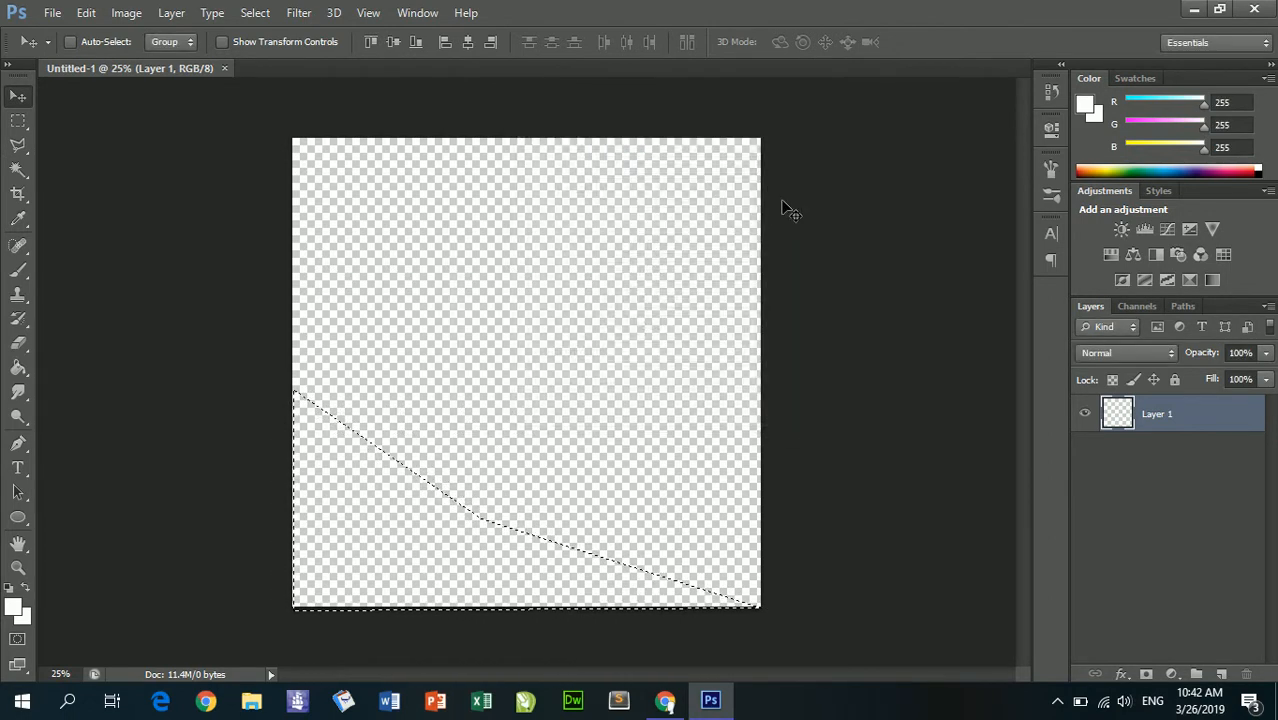
Add a new layer above Layer 1 and make Layer 1 the active layer
left_click(1224, 676)
left_click(1128, 453)
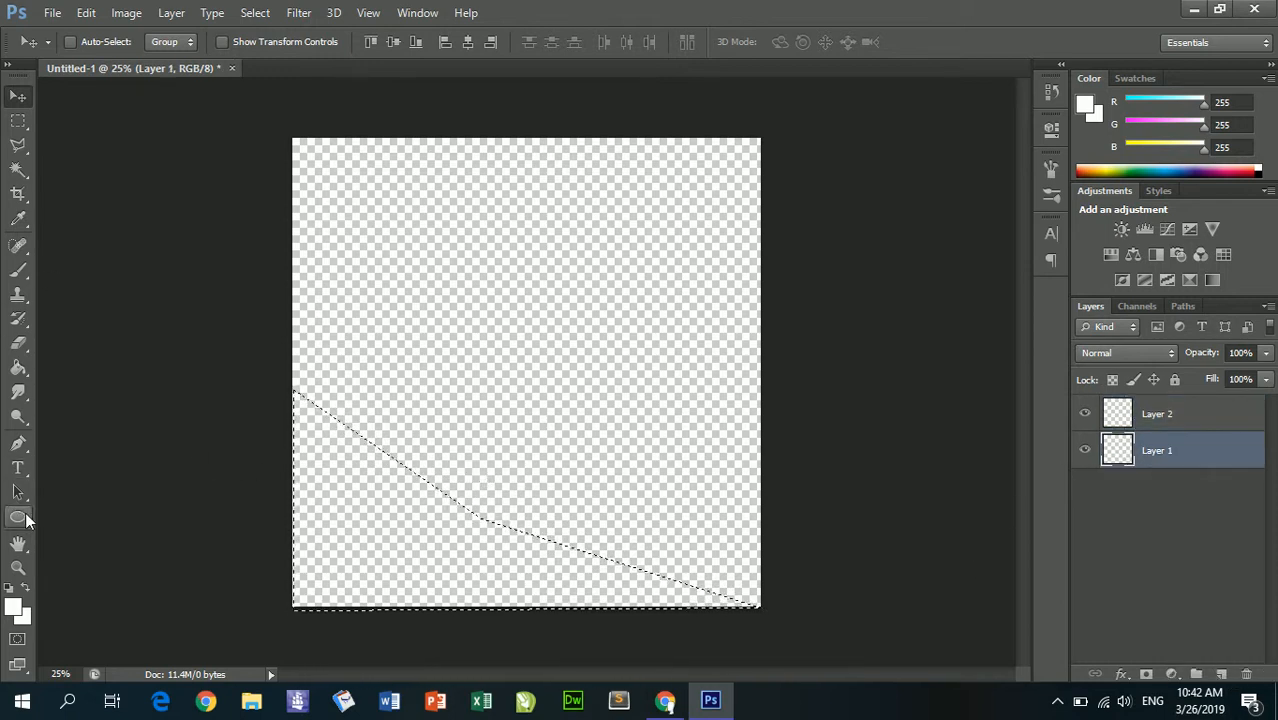
left_click(22, 373)
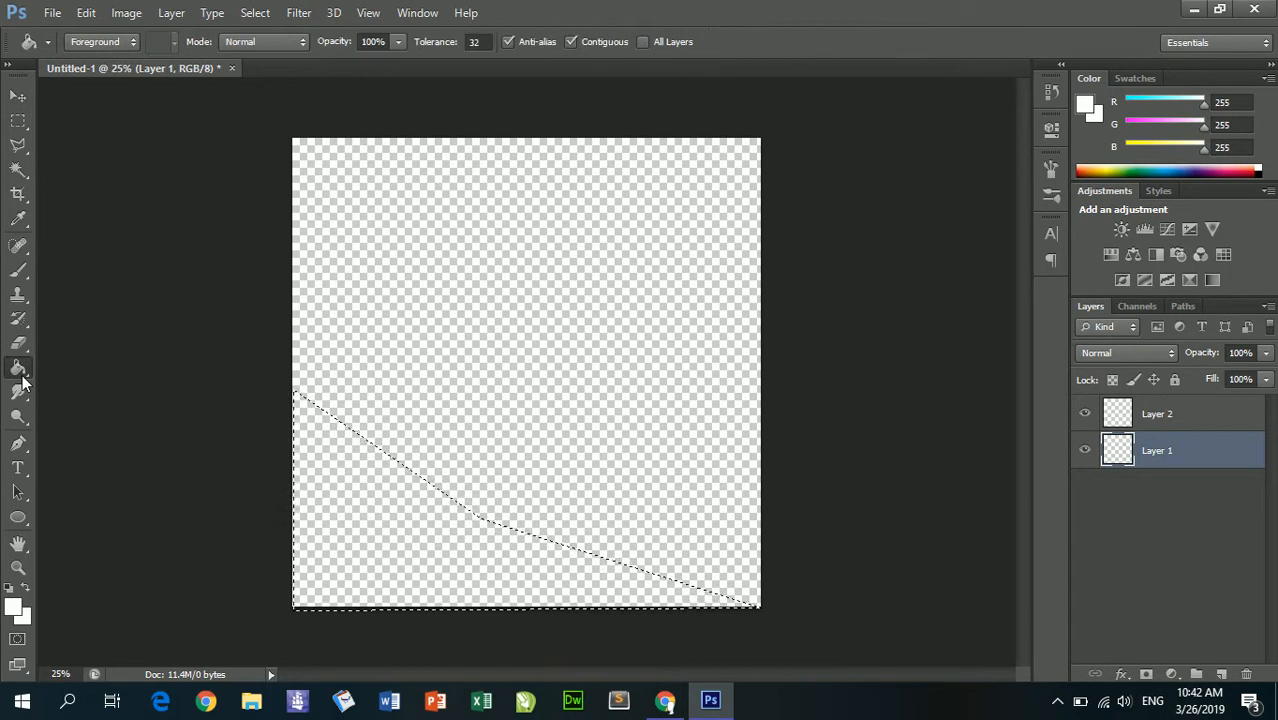
left_click(14, 607)
left_click(528, 201)
left_click_drag(528, 201, 544, 214)
left_click(876, 190)
Switch to the Gradient tool and open its Spectrum gradient for editing
right_click(24, 372)
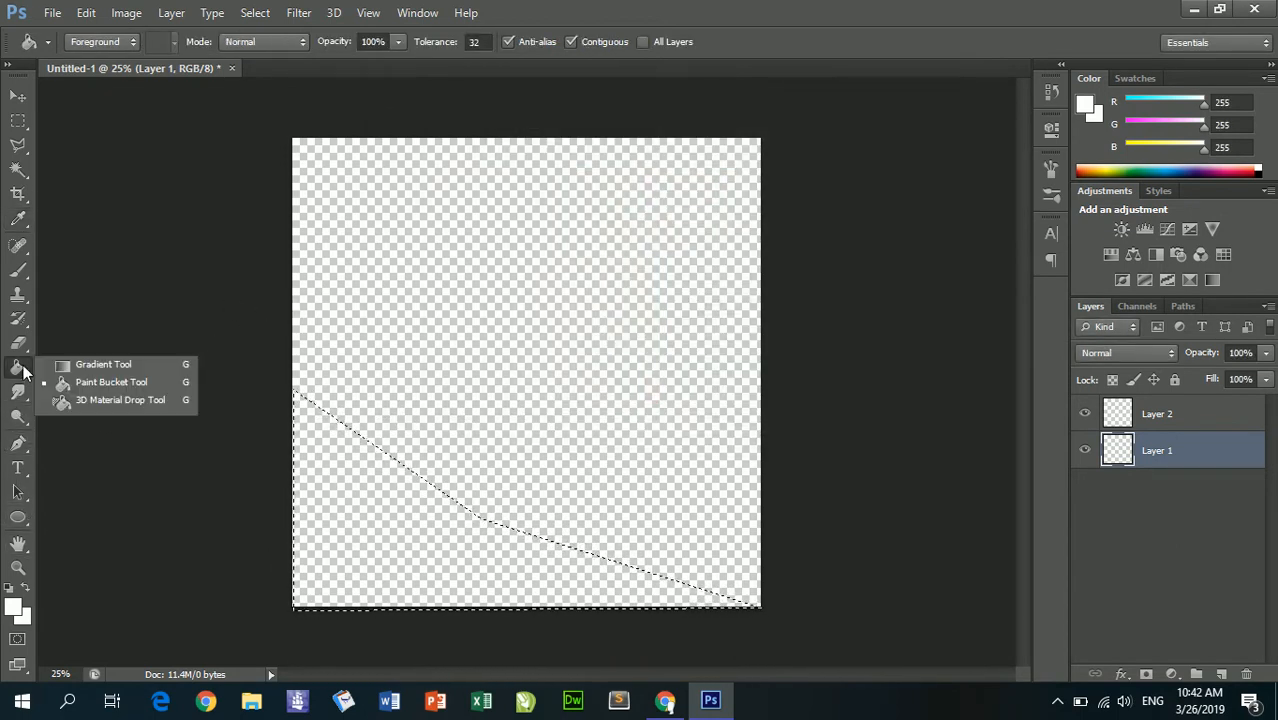
left_click(78, 366)
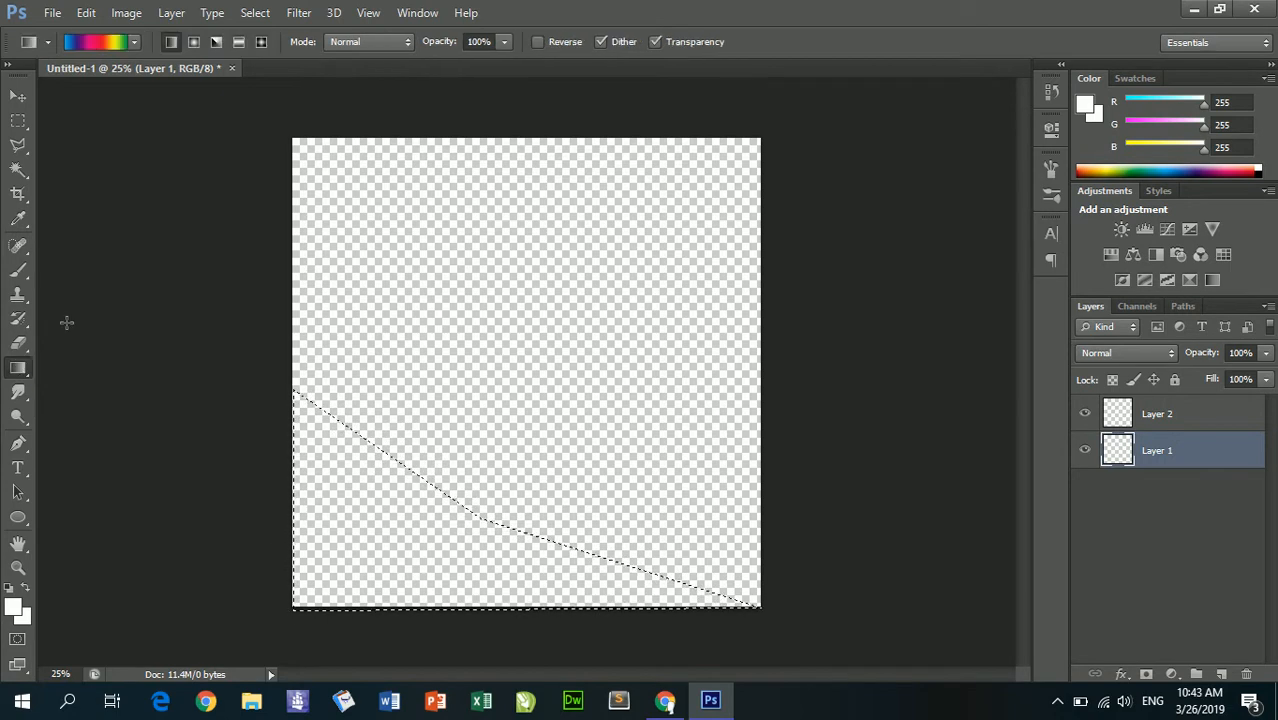
left_click(133, 41)
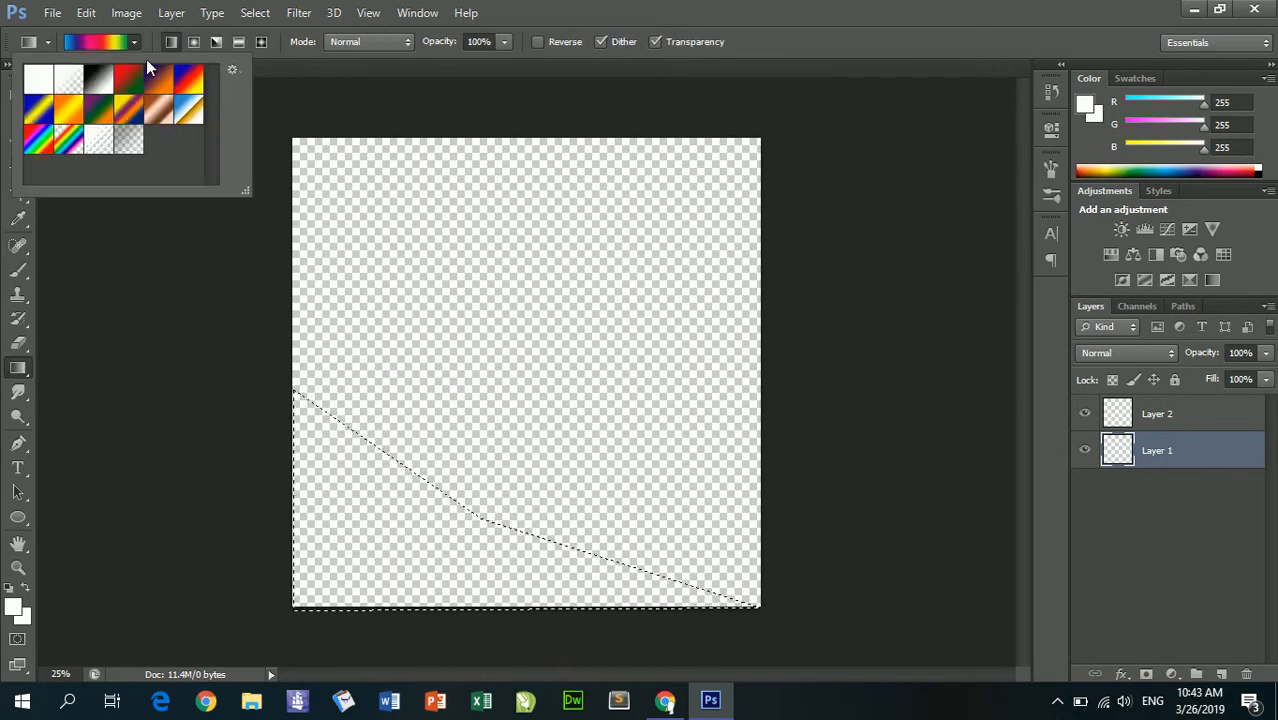
double_click(147, 60)
left_click(111, 42)
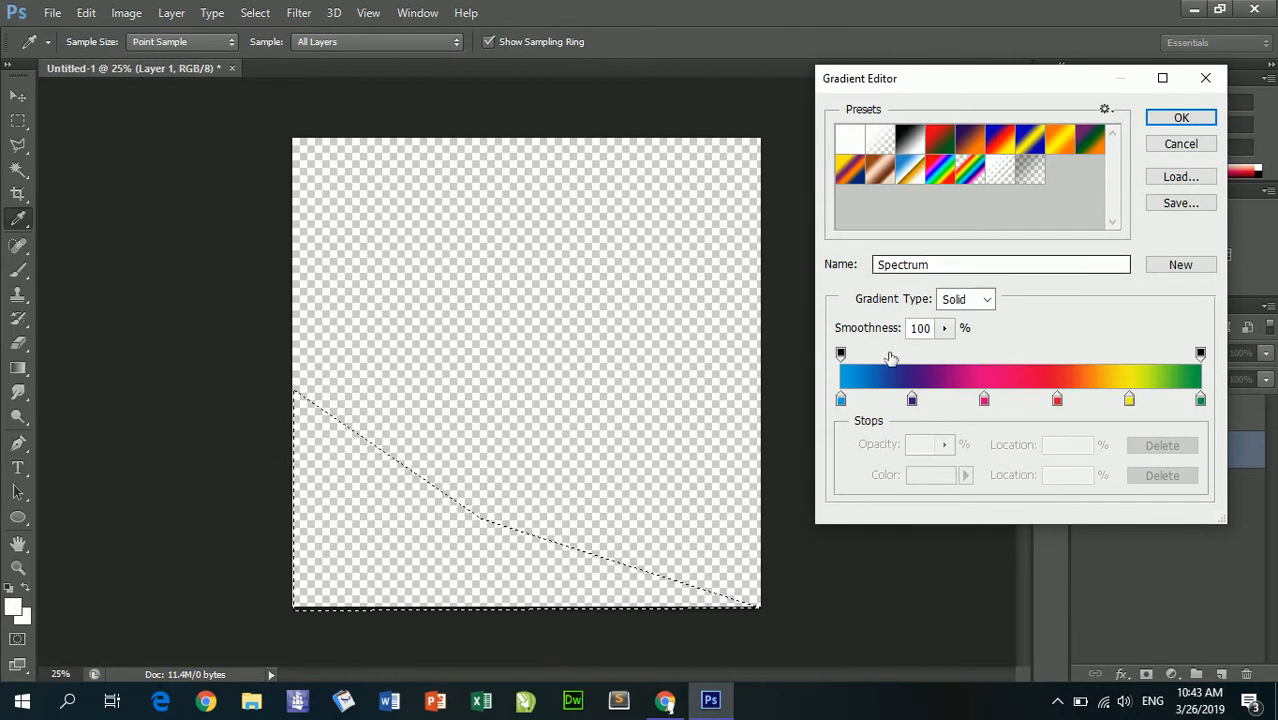
Clear the stops between the gradient's start and the yellow stop, and move the yellow stop to location 48%
double_click(912, 400)
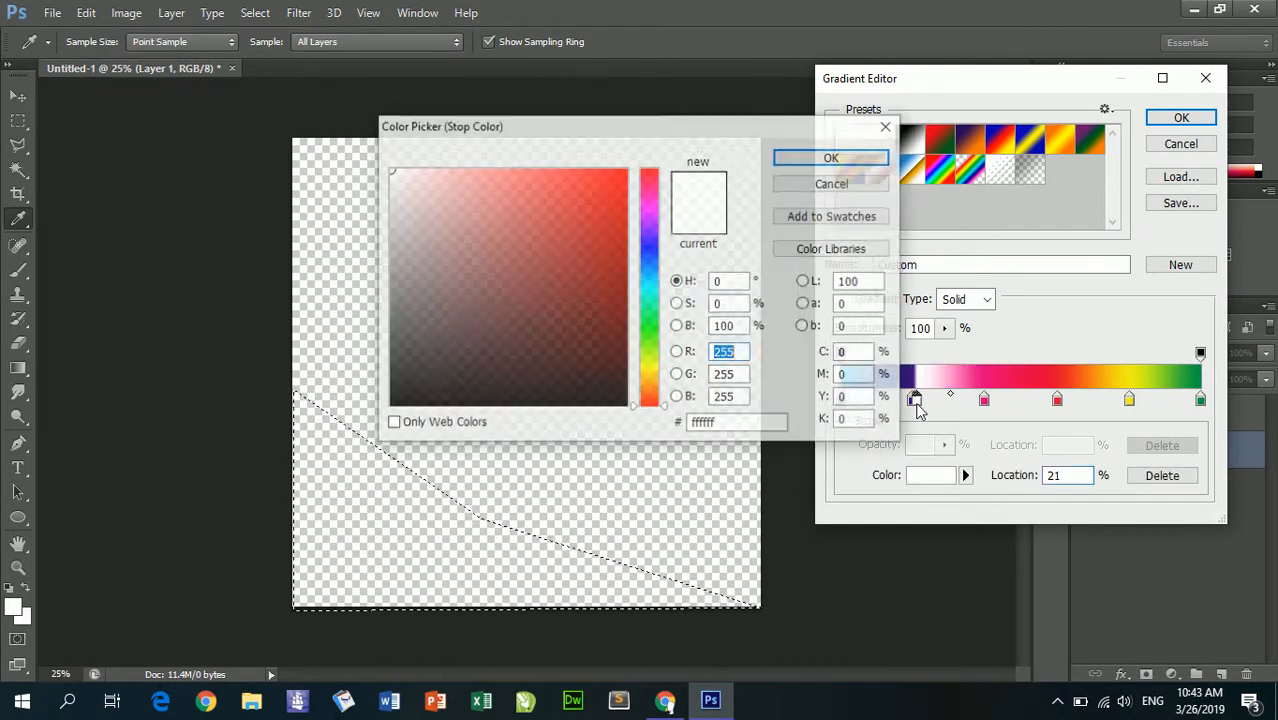
left_click(836, 158)
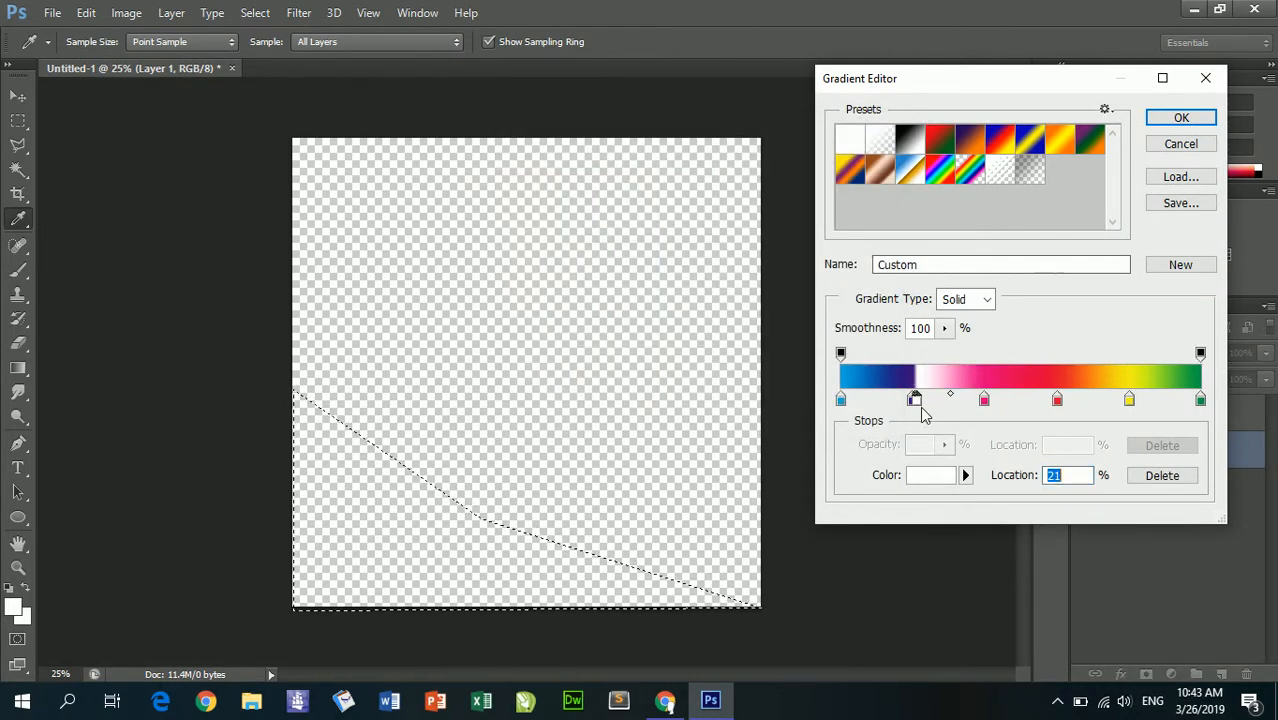
left_click_drag(916, 399, 913, 399)
key("Delete")
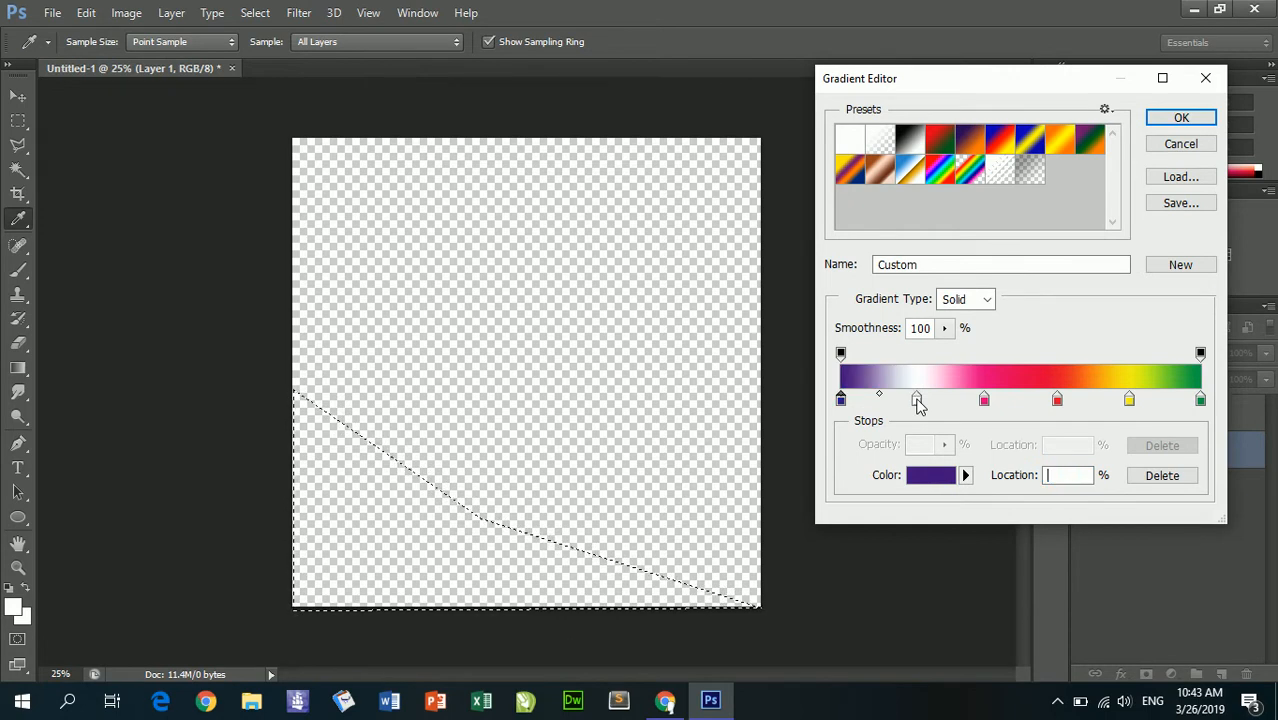
left_click(918, 402)
key("Delete")
left_click(984, 401)
key("Delete")
left_click(1058, 402)
key("Delete")
left_click(1128, 402)
left_click_drag(1084, 401, 1011, 400)
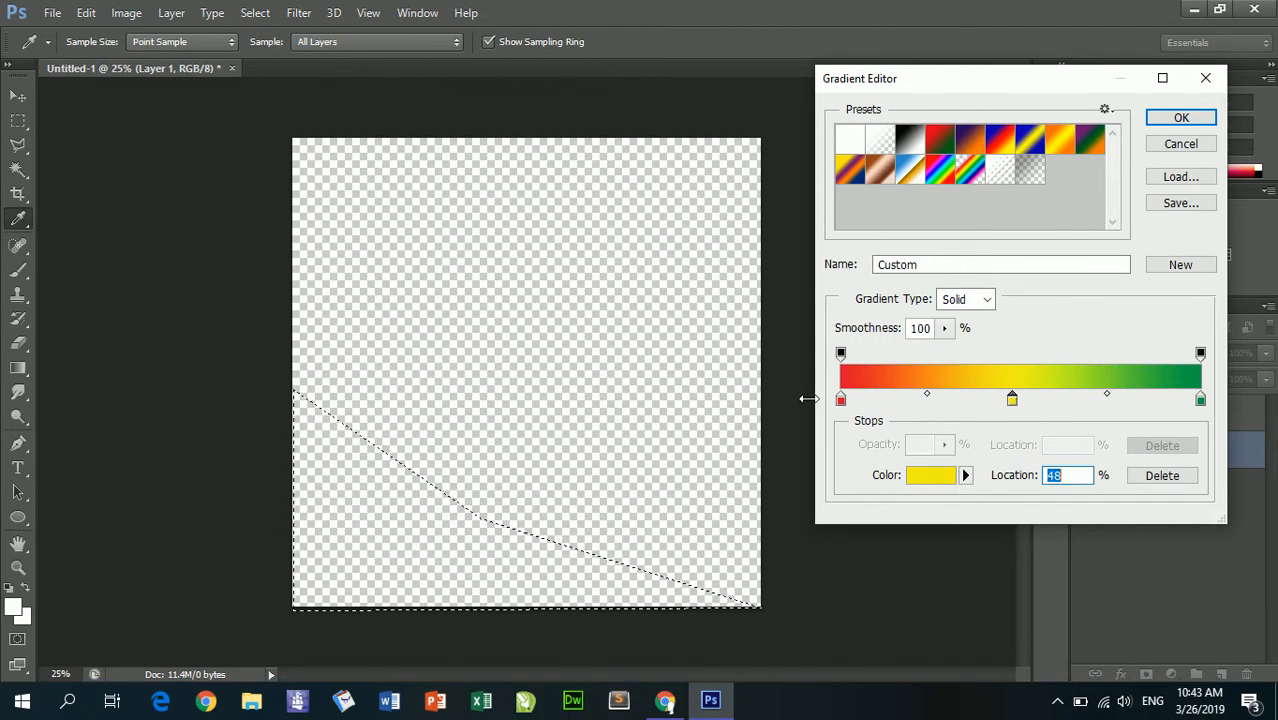
Recolour the gradient's start stop to black and the middle stop at 48% to a dark olive brown
left_click(840, 401)
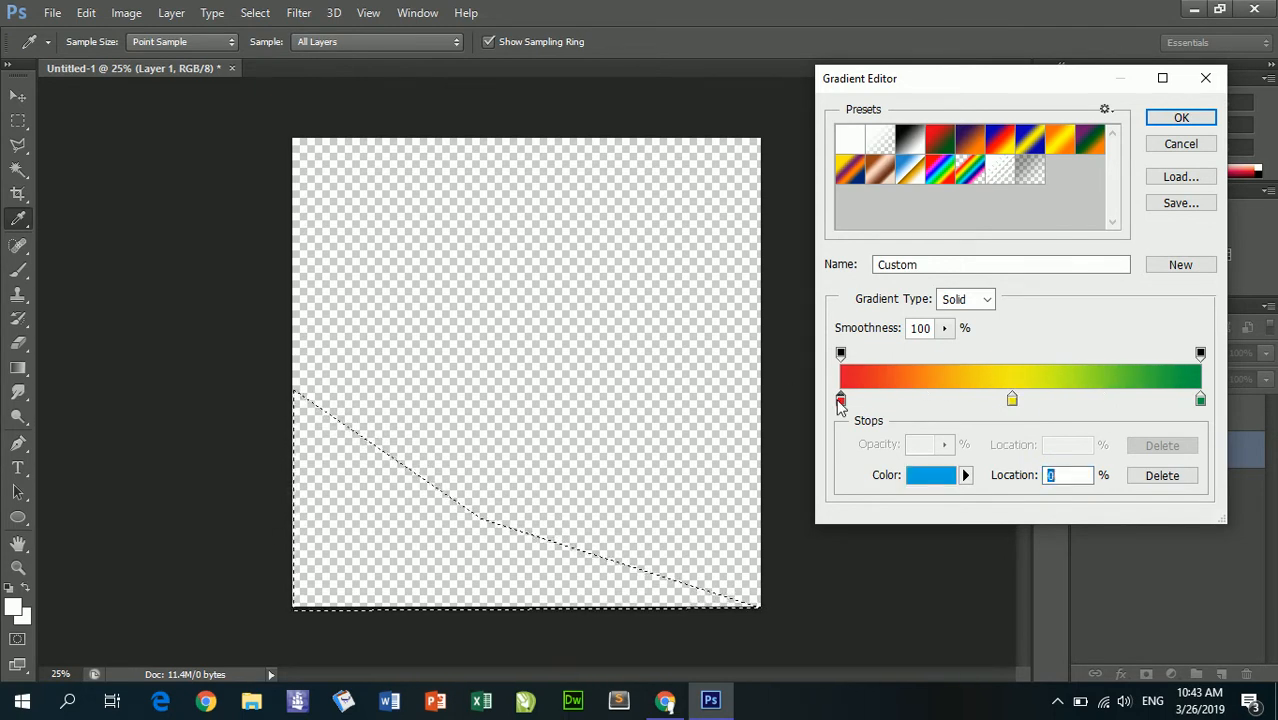
left_click(938, 484)
left_click_drag(572, 370, 533, 404)
left_click(812, 160)
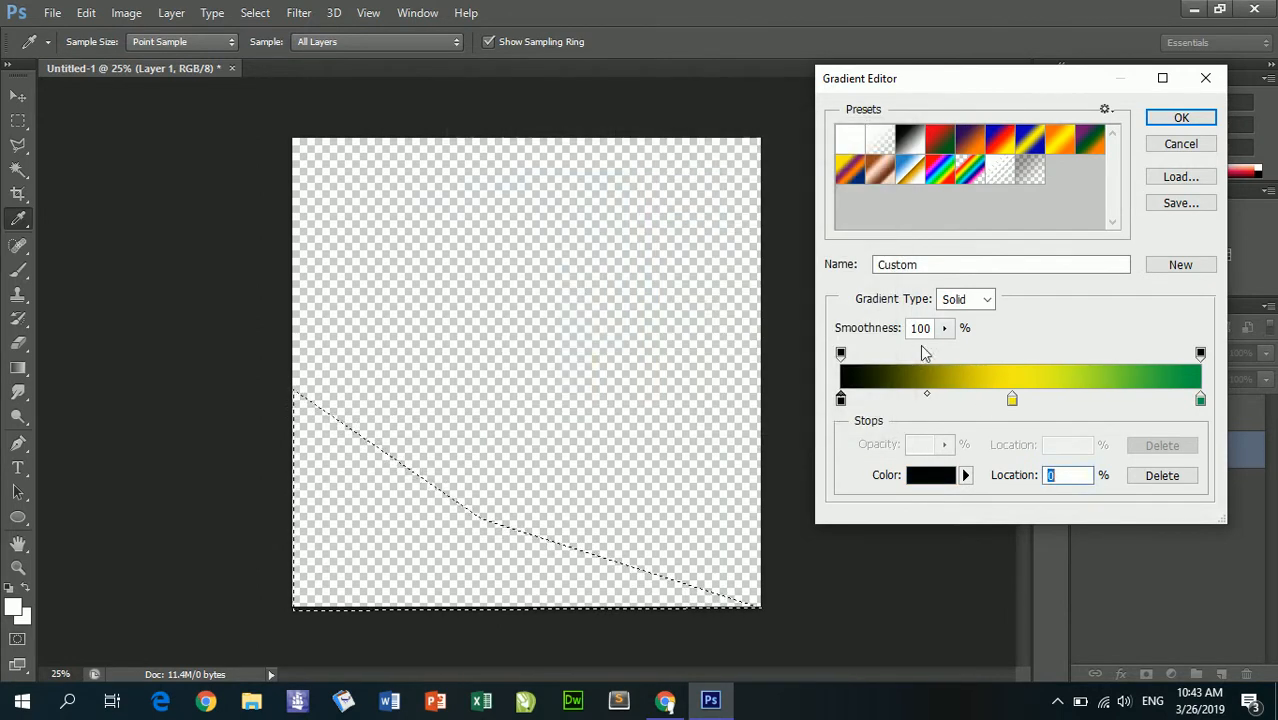
double_click(1013, 400)
left_click_drag(600, 272, 556, 317)
left_click(833, 157)
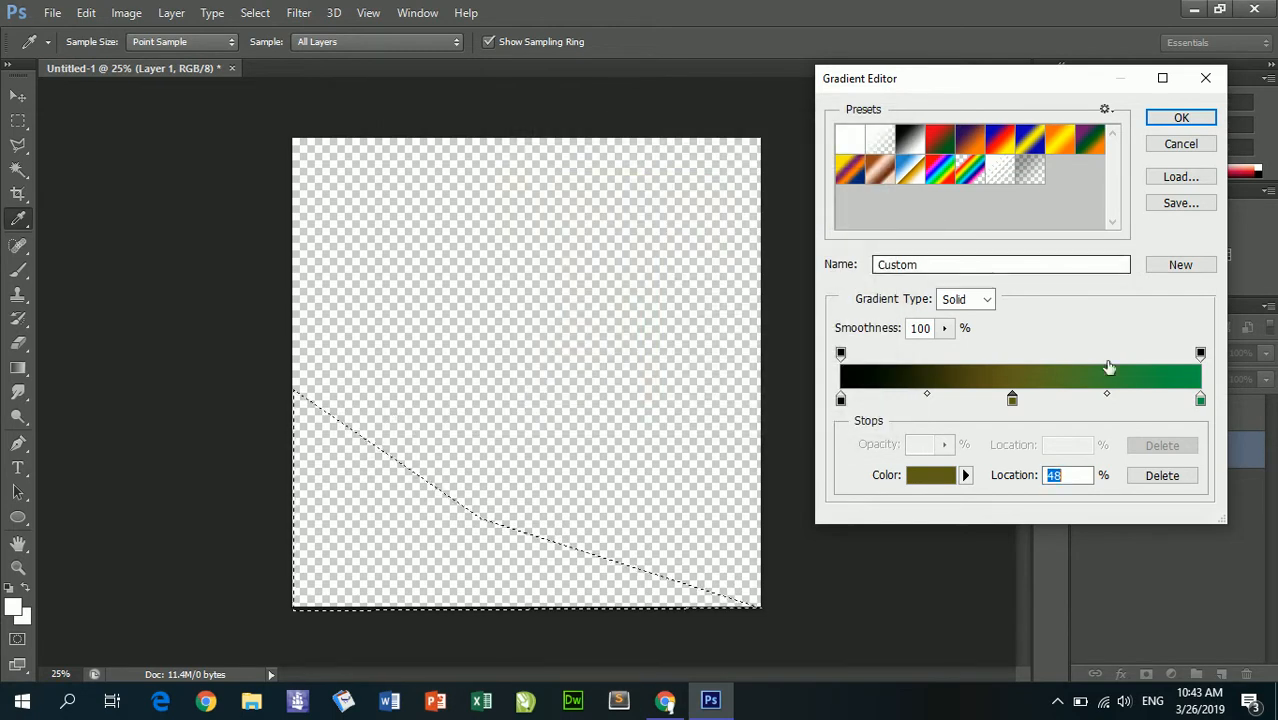
Recolour the gradient's end stop to green 27a260 and apply the gradient diagonally down across the polygonal selection on Layer 1
double_click(1200, 400)
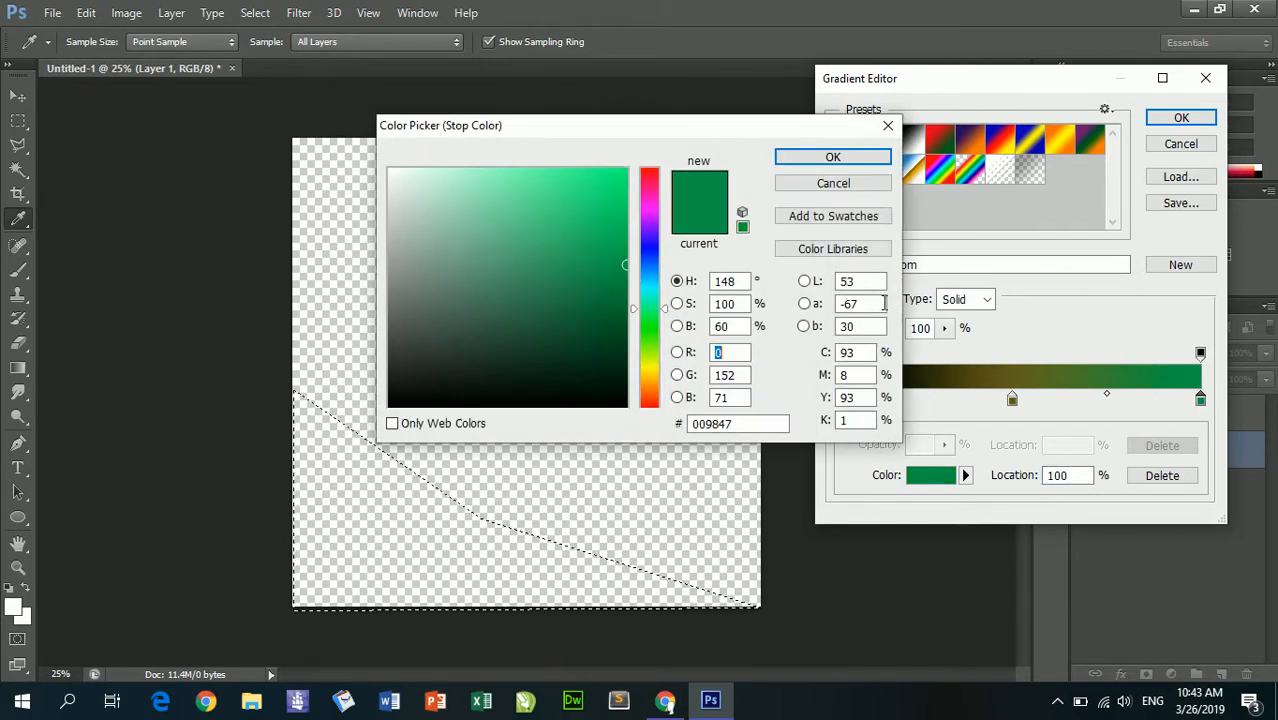
mouse_move(606, 237)
left_mouse_down()
mouse_move(594, 250)
mouse_move(576, 234)
mouse_move(570, 255)
left_mouse_up()
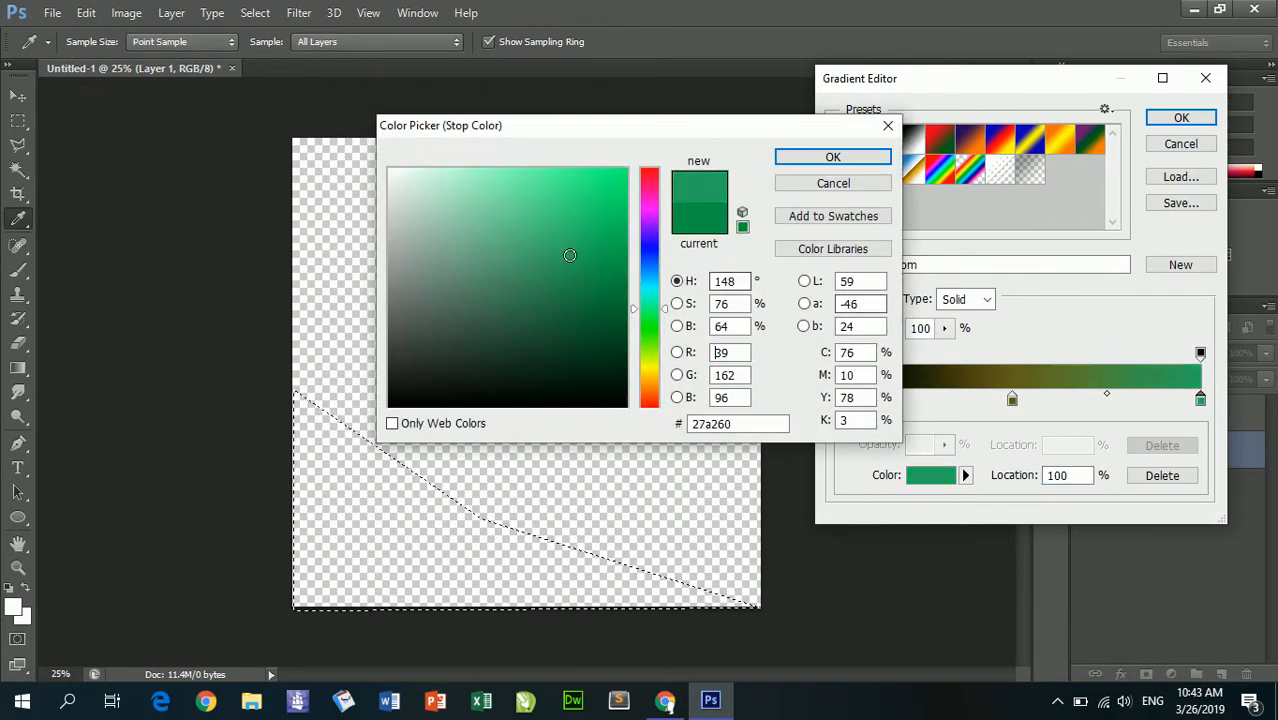
left_click(833, 157)
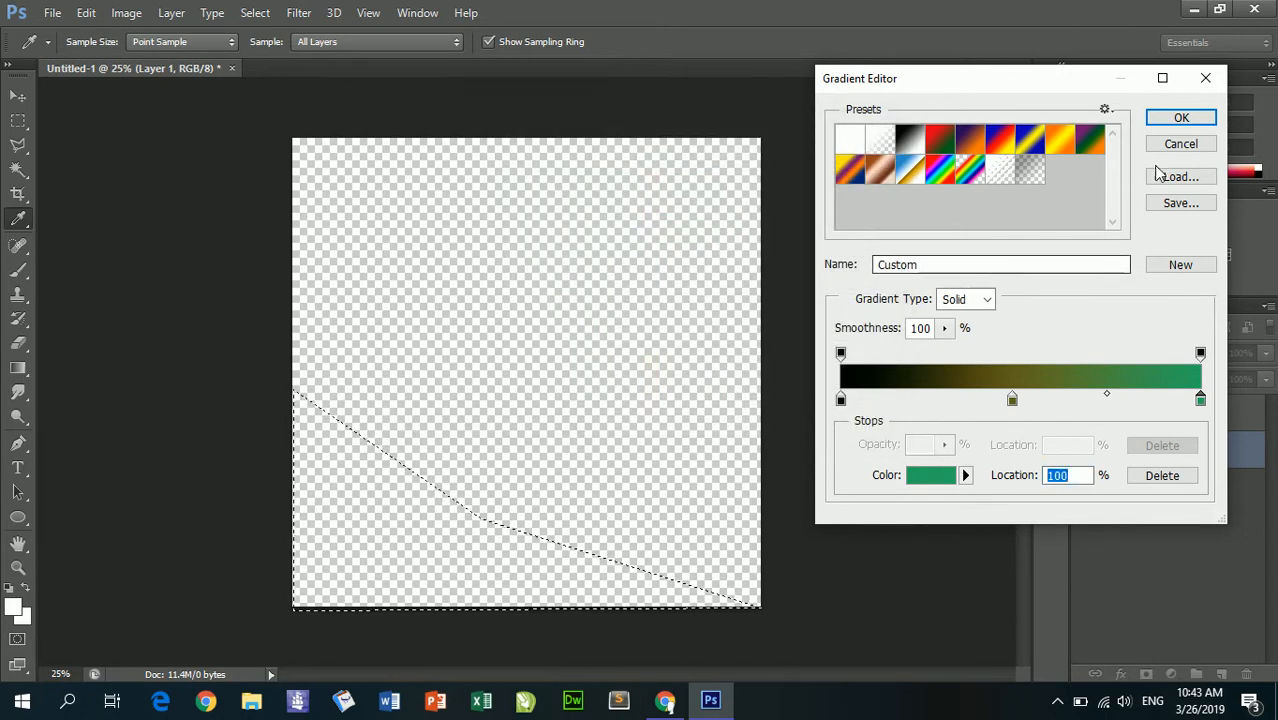
left_click(1180, 118)
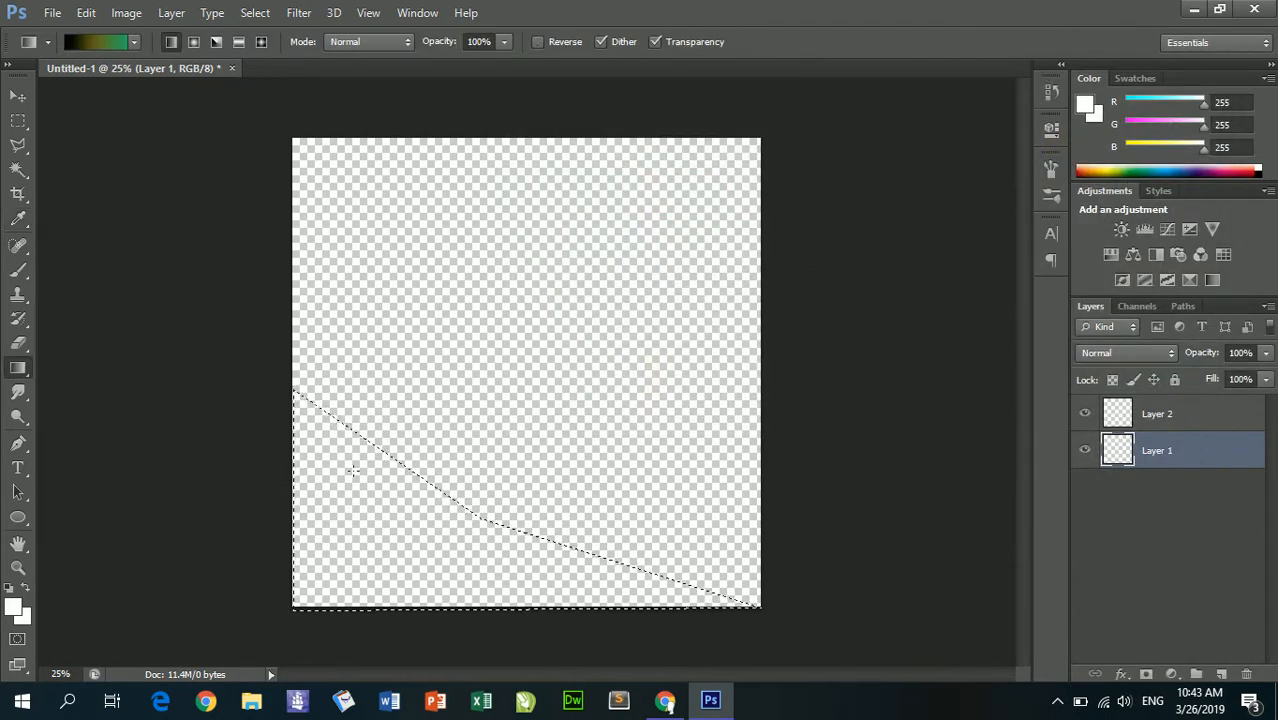
left_click_drag(345, 432, 390, 530)
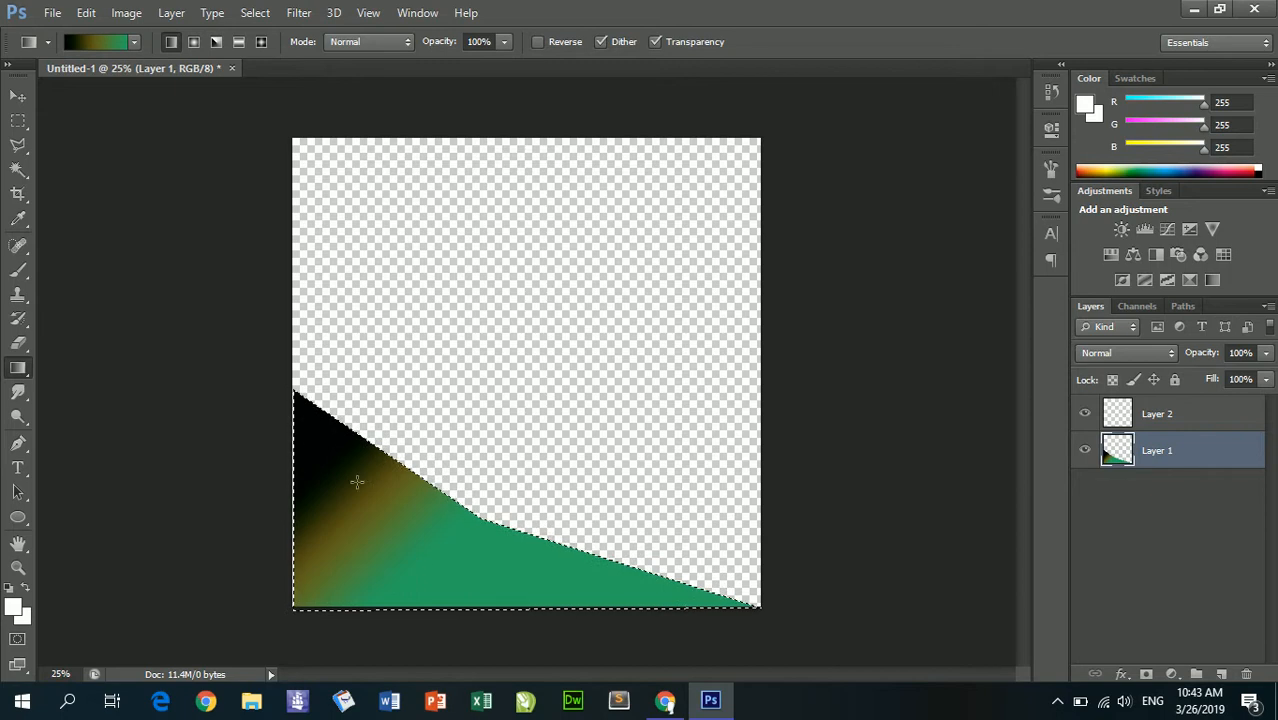
Stretch the gradient shape past the canvas's left edge with Free Transform and deselect it
left_click(18, 96)
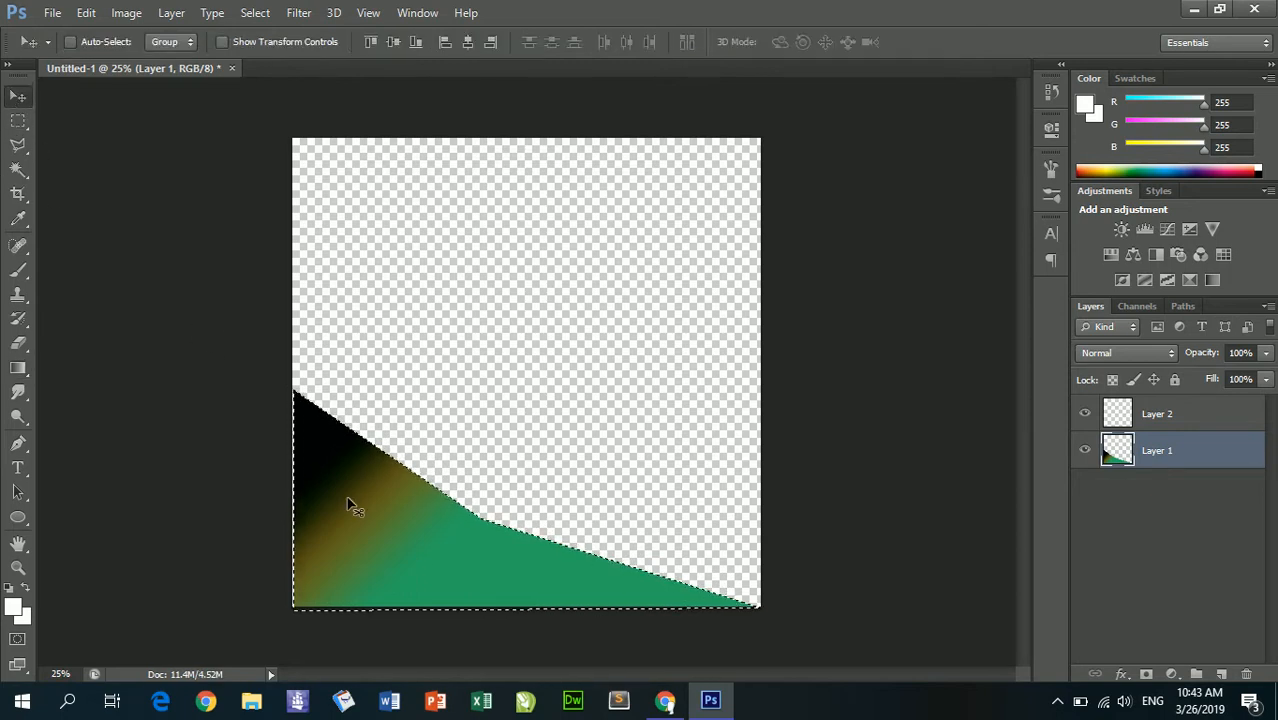
key("ctrl+t")
left_click_drag(293, 501, 262, 501)
key("Return")
key("ctrl+d")
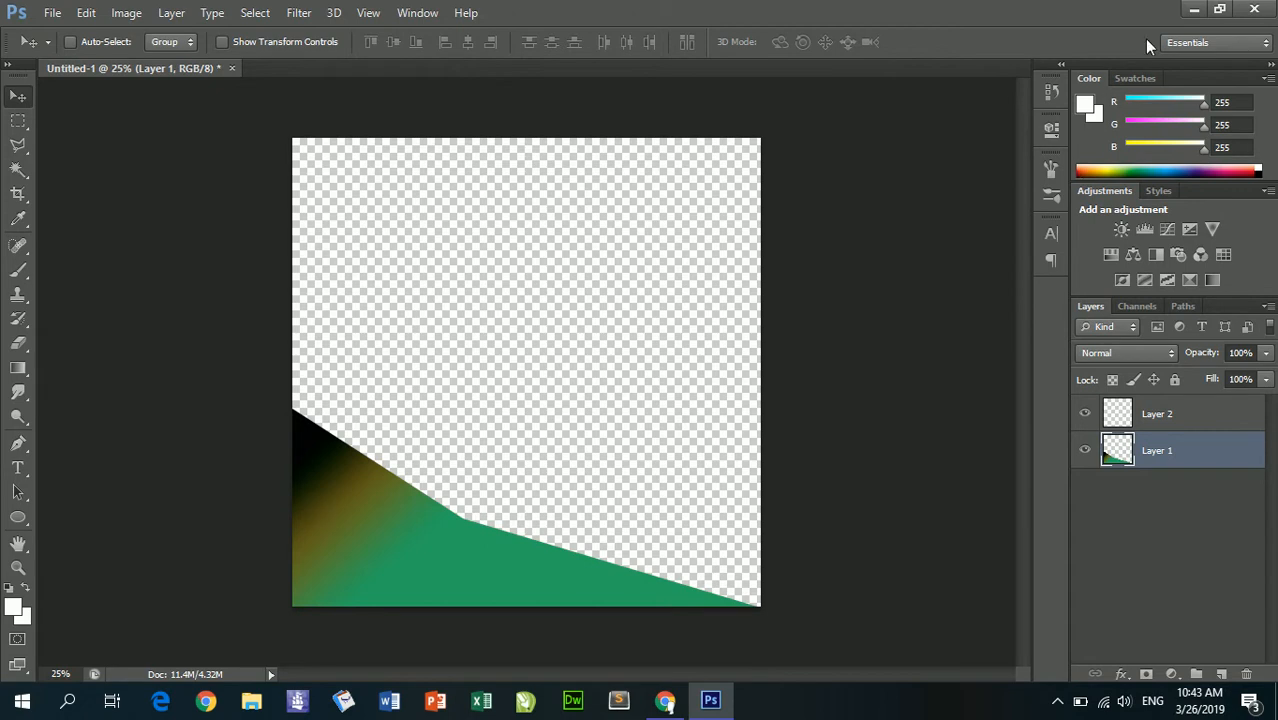
Place the fdas image from the desktop at about 170% in the canvas's lower left corner
left_click(1190, 11)
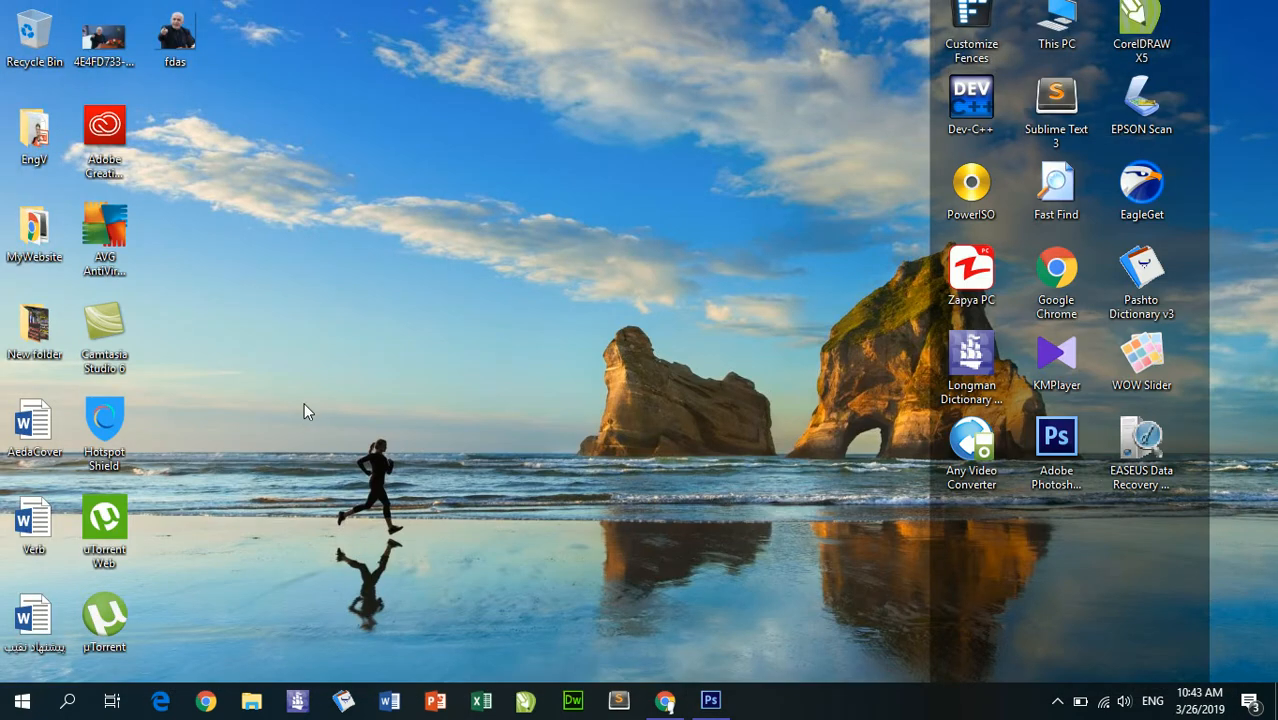
left_click_drag(186, 36, 641, 521)
left_click_drag(591, 447, 367, 558)
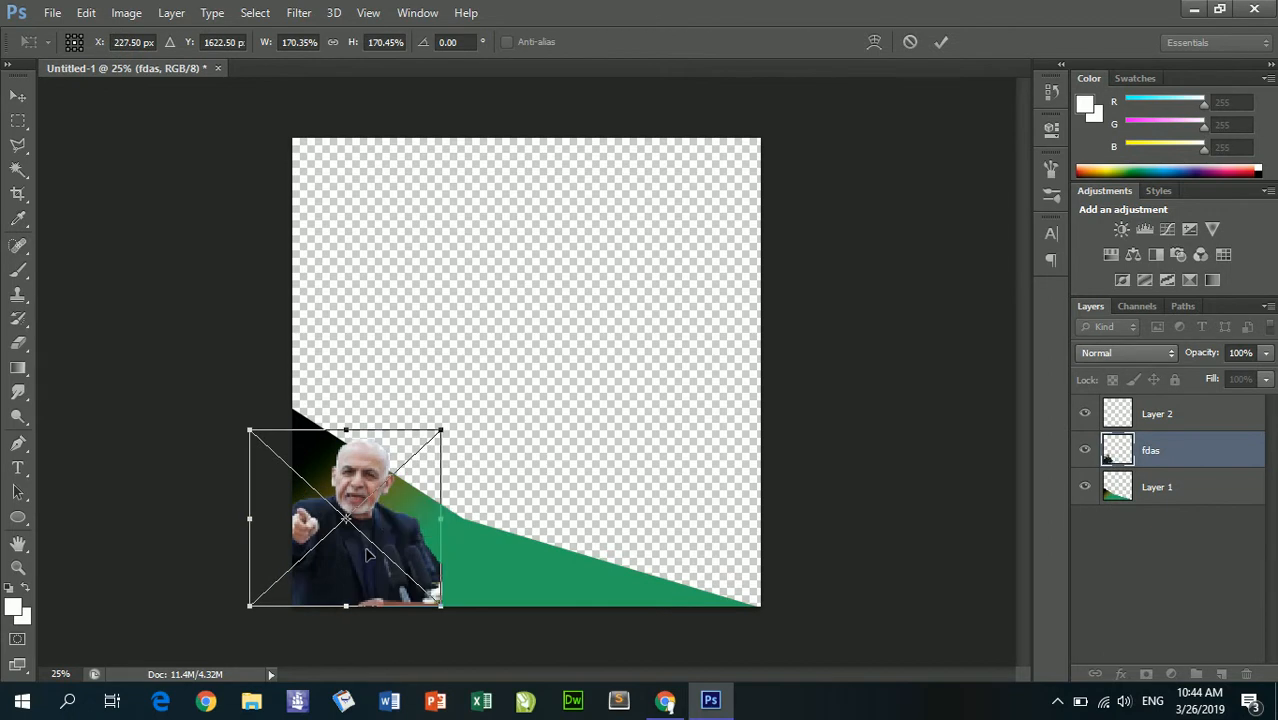
key("Return")
Enlarge the fdas portrait slightly and reposition it against the lower left corner of the canvas
key("ctrl+t")
left_click_drag(441, 605, 469, 632)
left_click_drag(413, 582, 417, 576)
key("Return")
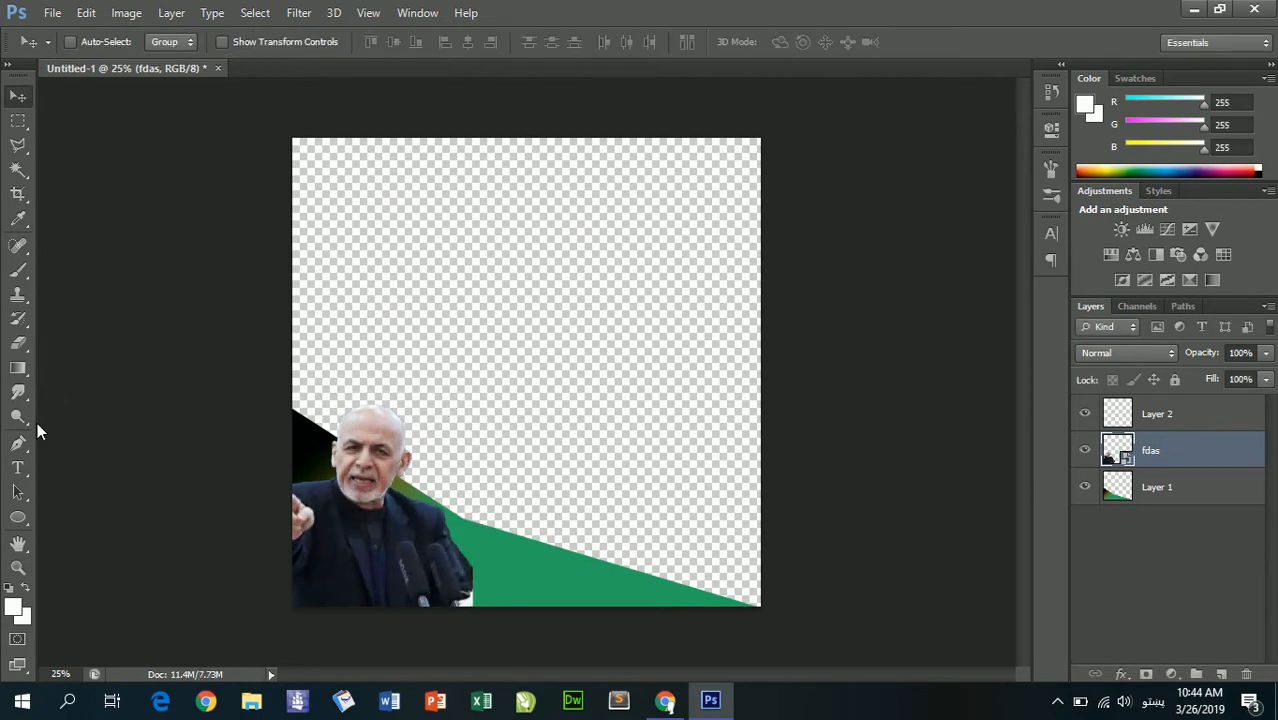
Add the two-line text "ولشمره" and "زه ستا ملاتړی یم!" near the canvas's lower right corner
left_click(21, 472)
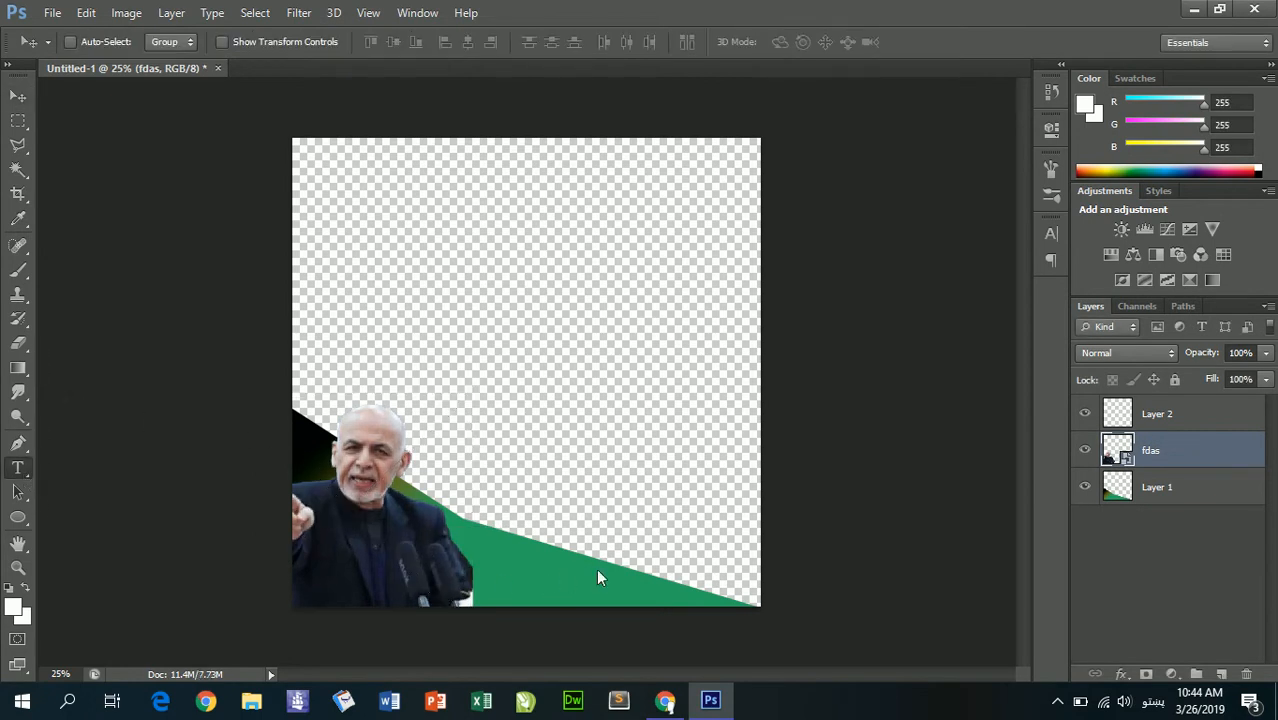
left_click(692, 535)
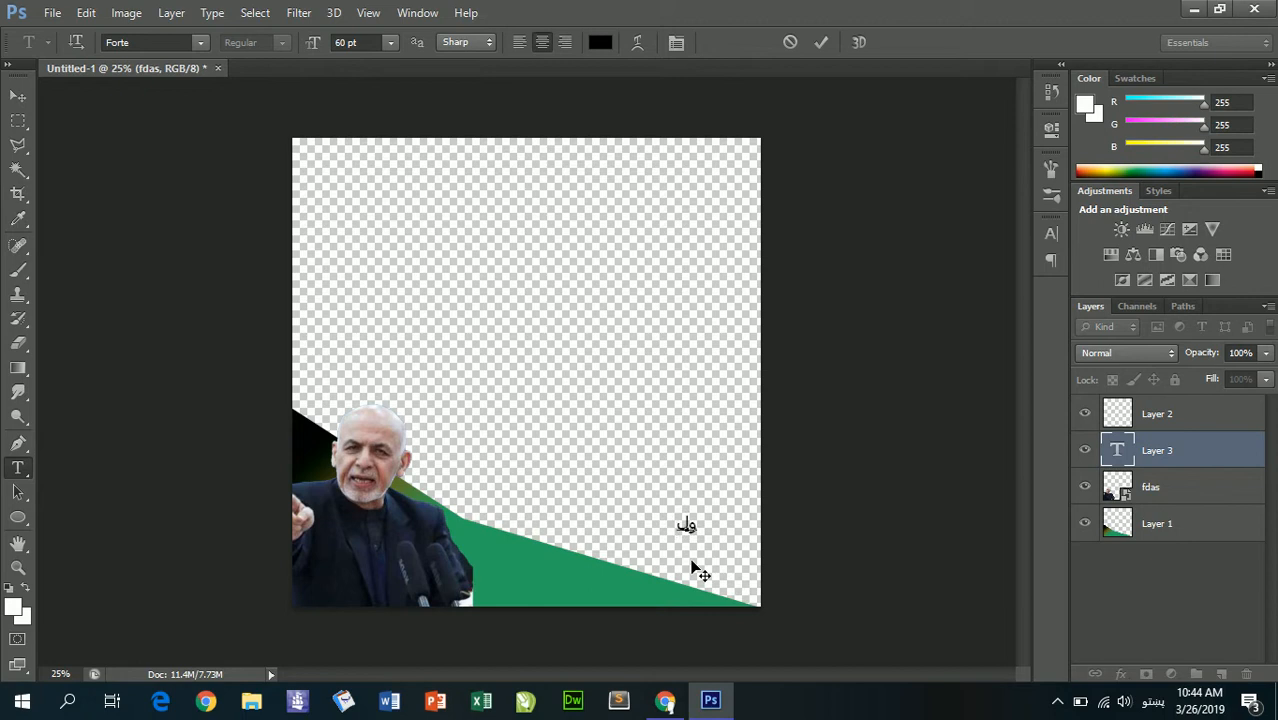
type("ولشرمره ")
type("زه ستا ملا")
key("BackSpace")
type("تړی یم")
type("!")
key("ctrl+Return")
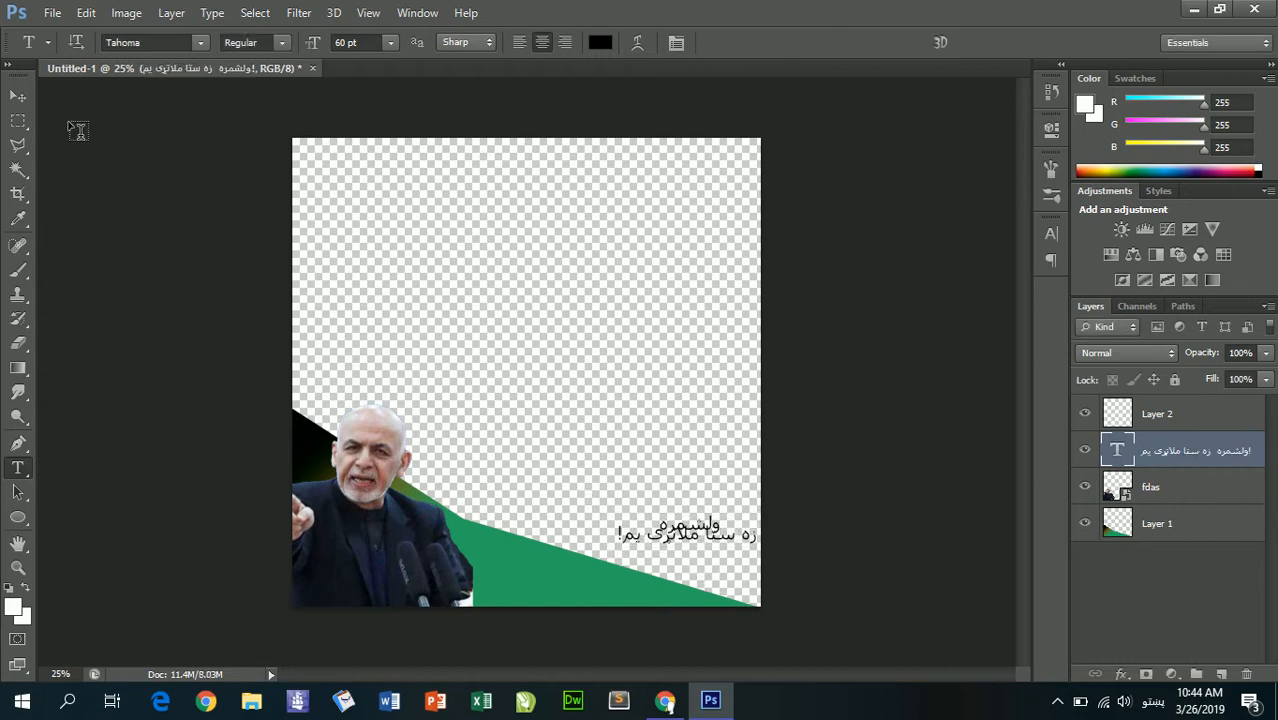
Change the font of the whole Pashto text to Bahij SultanNahia
left_click(18, 96)
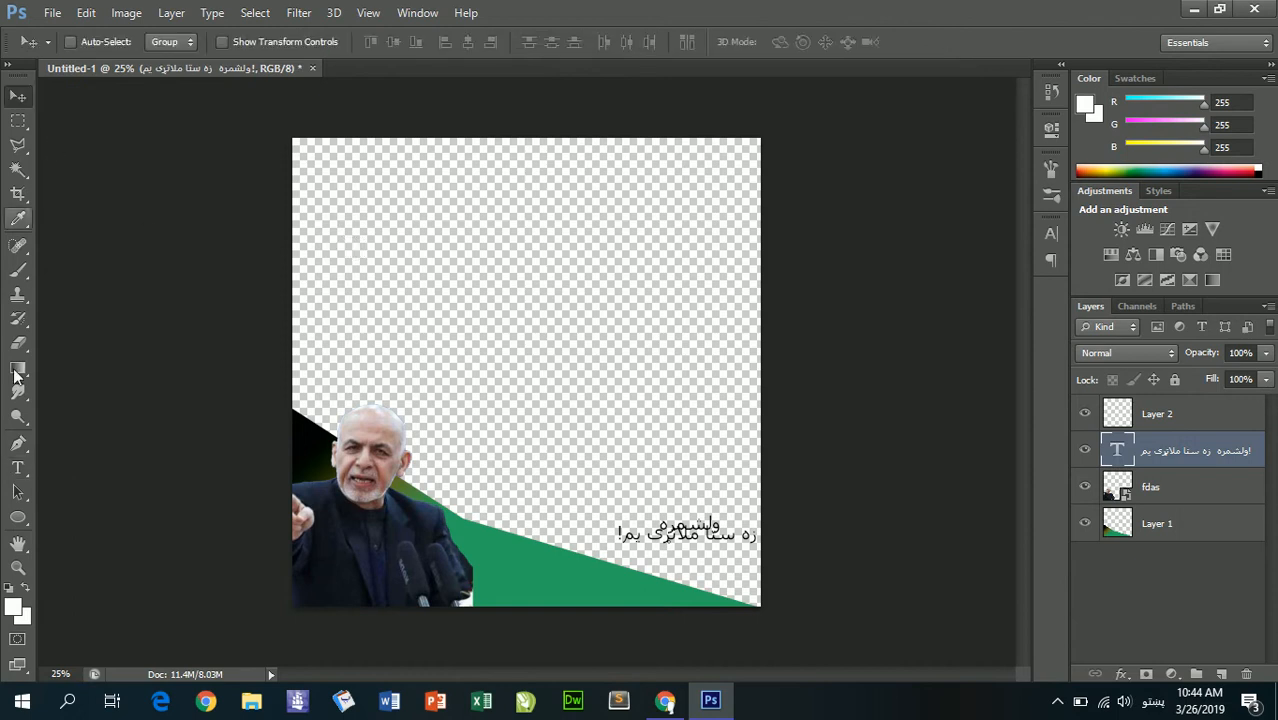
left_click(18, 468)
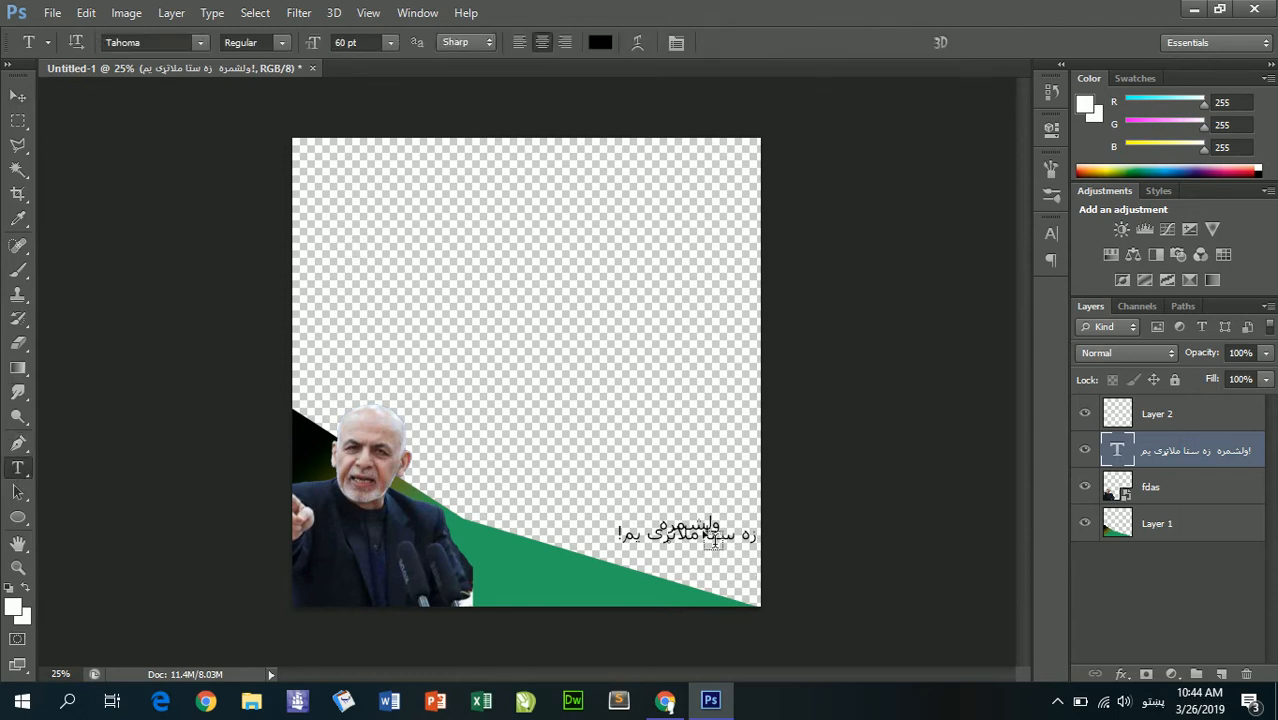
left_click(703, 527)
key("ctrl+a")
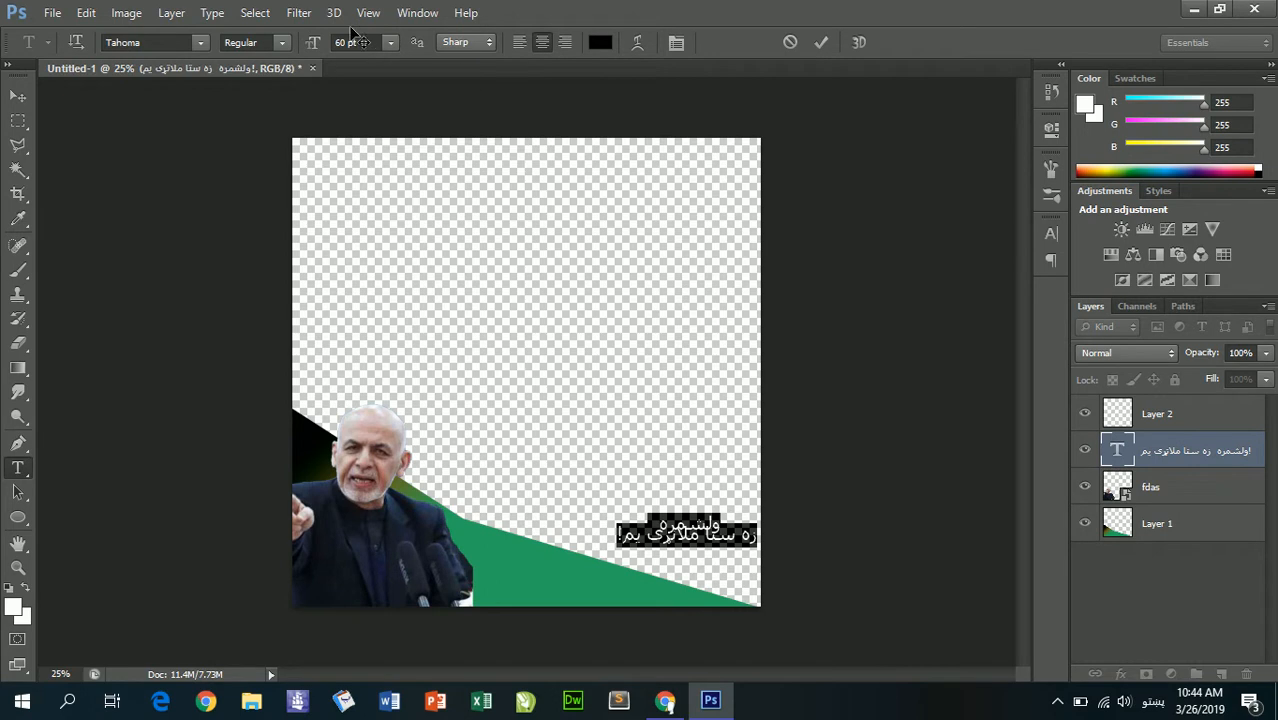
left_click(201, 43)
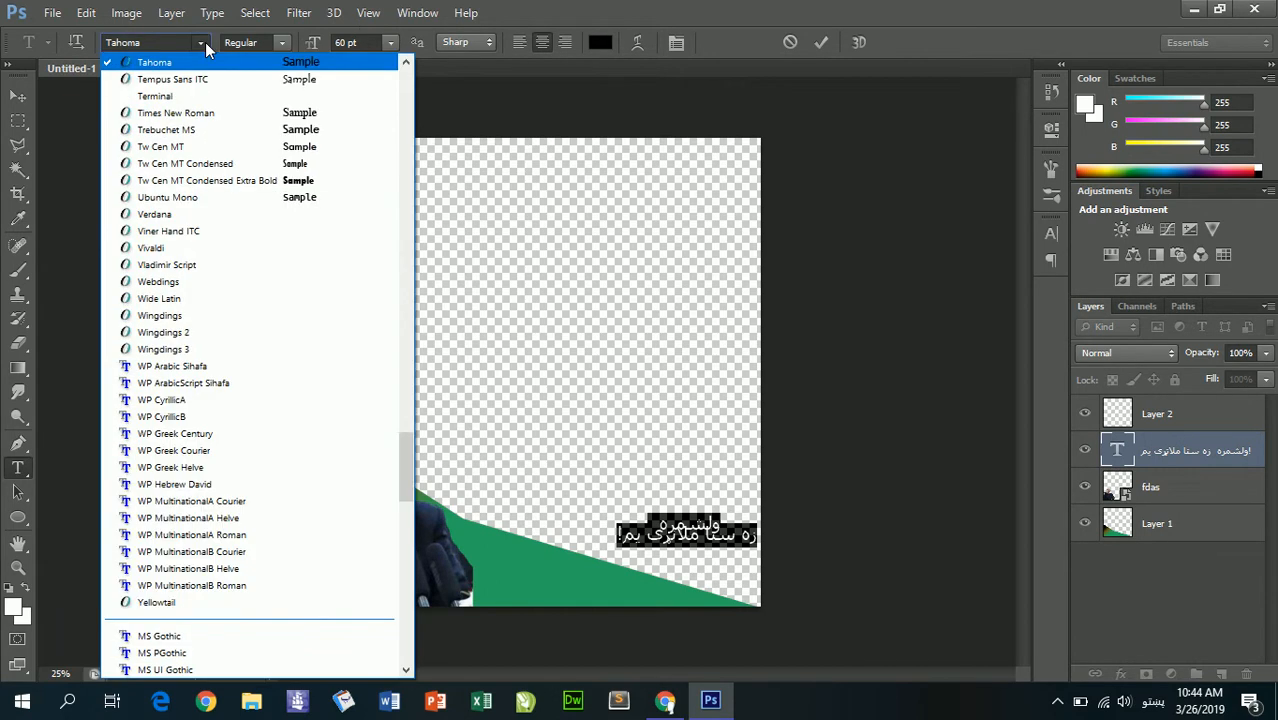
scroll(212, 60, "up", 8)
scroll(212, 58, "up", 20)
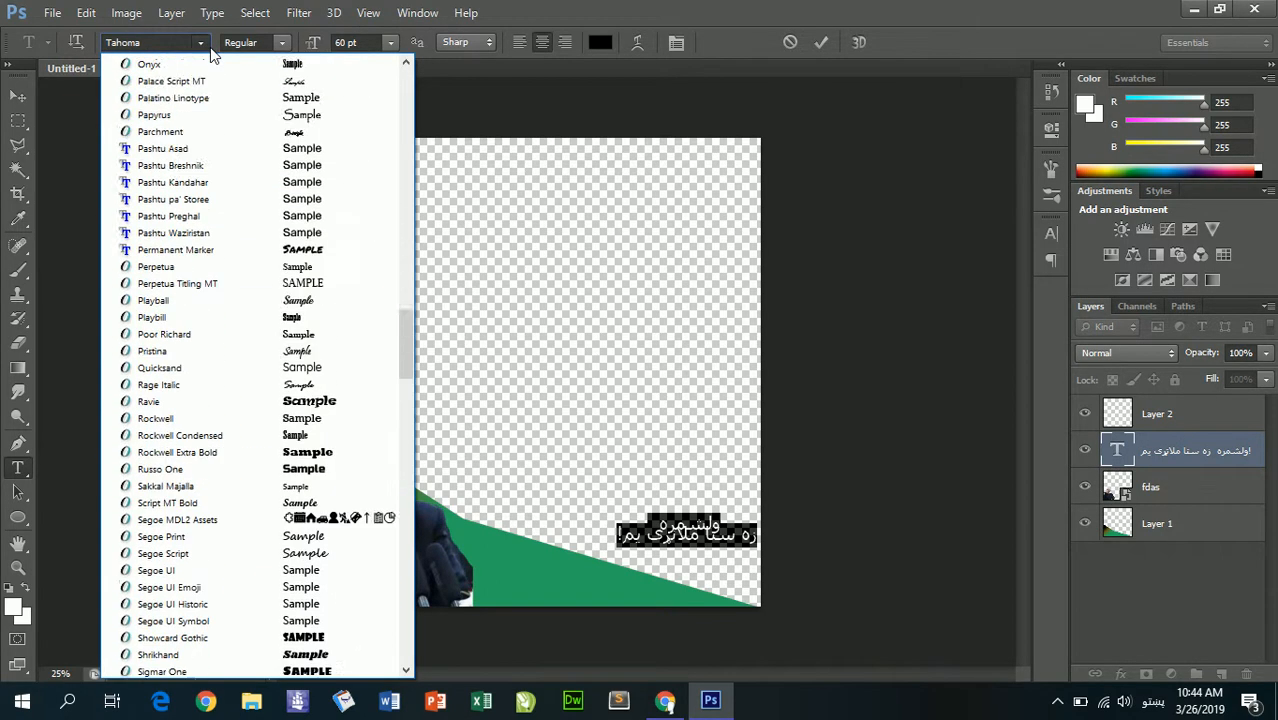
scroll(212, 58, "up", 13)
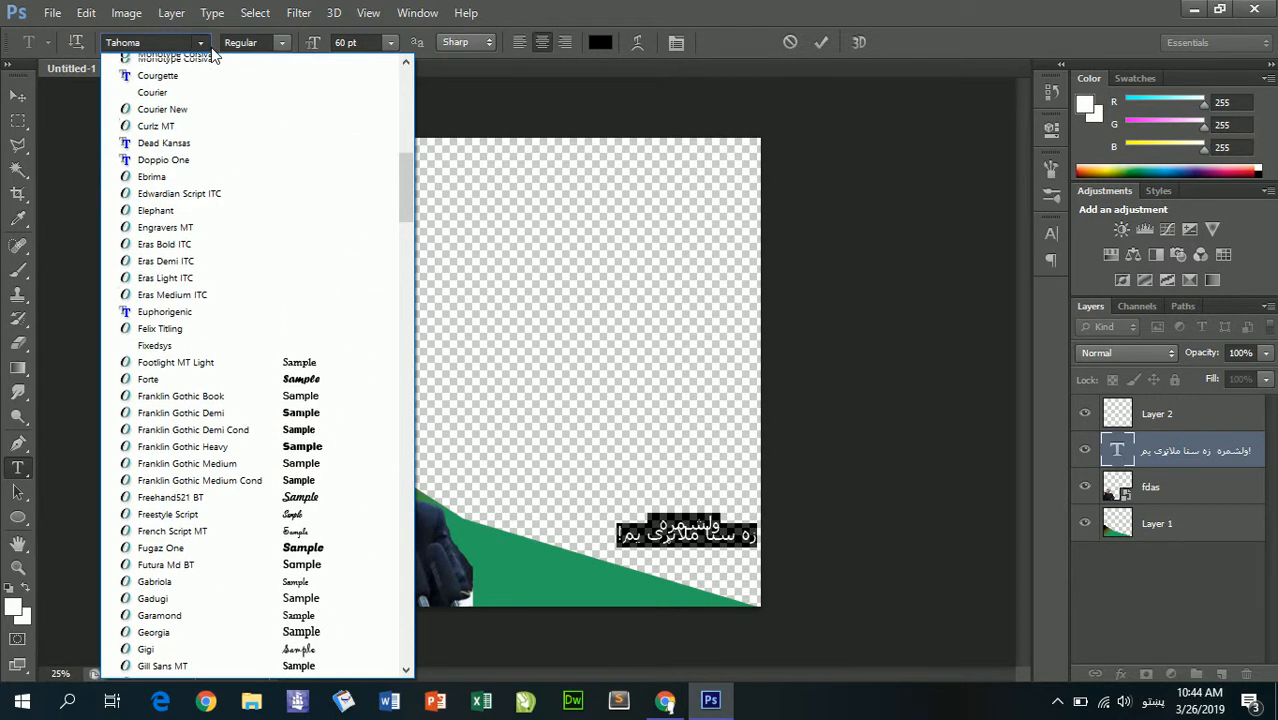
scroll(251, 133, "up", 7)
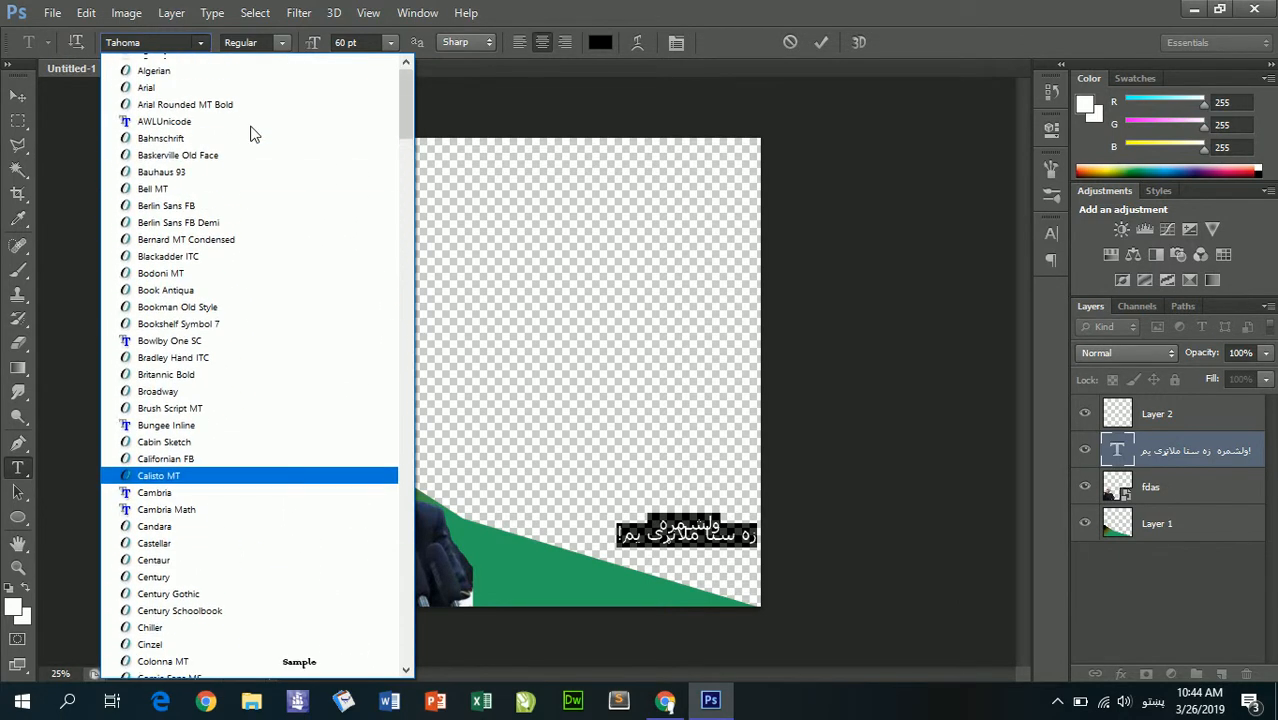
left_click_drag(405, 100, 411, 545)
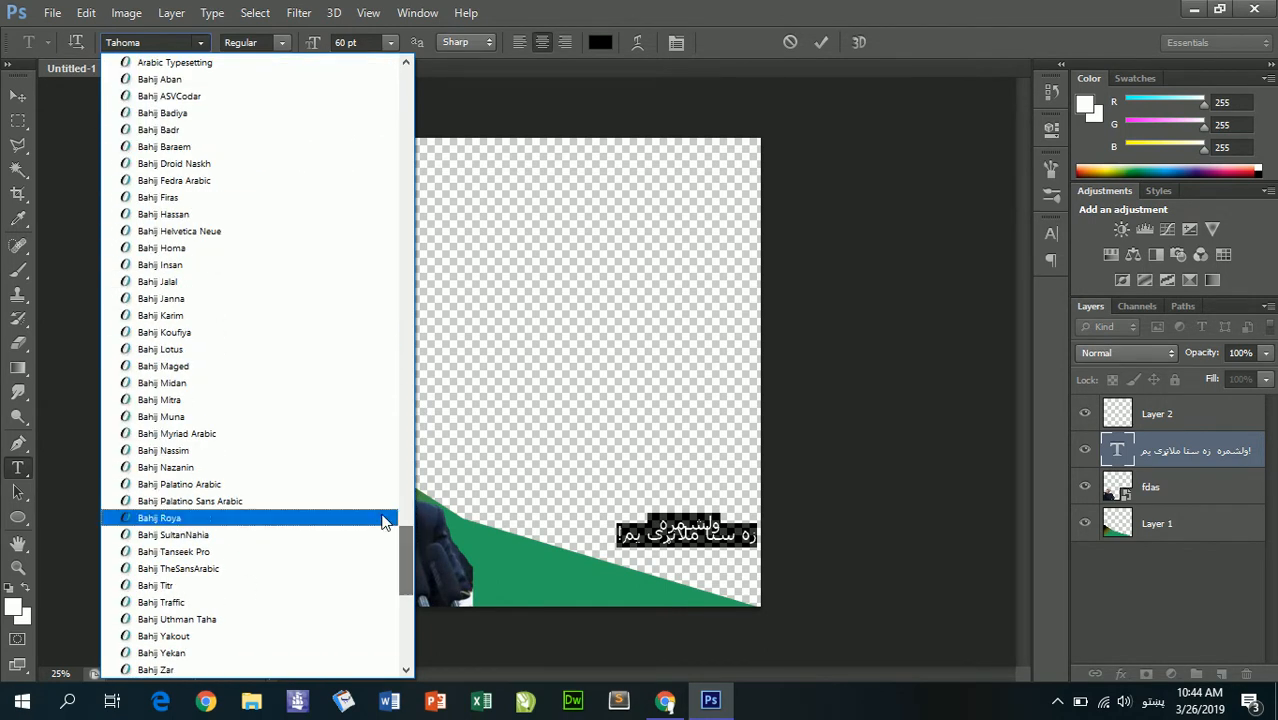
left_click(190, 535)
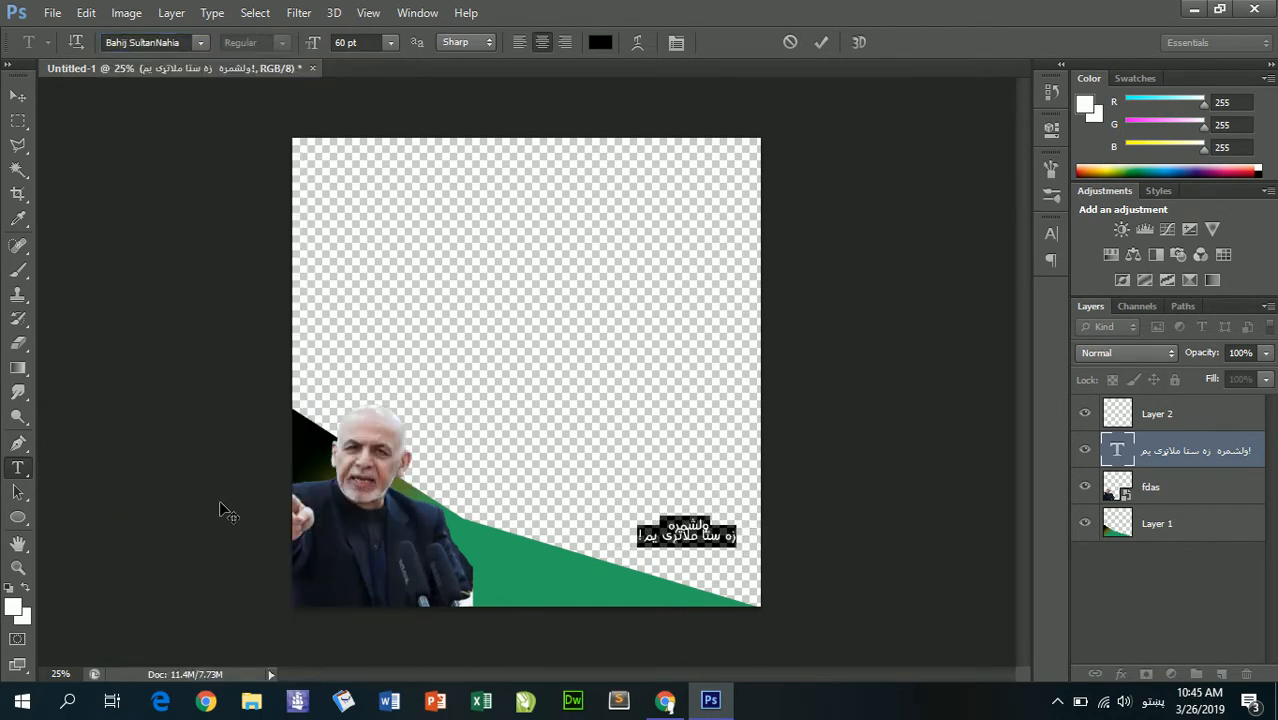
left_click(18, 96)
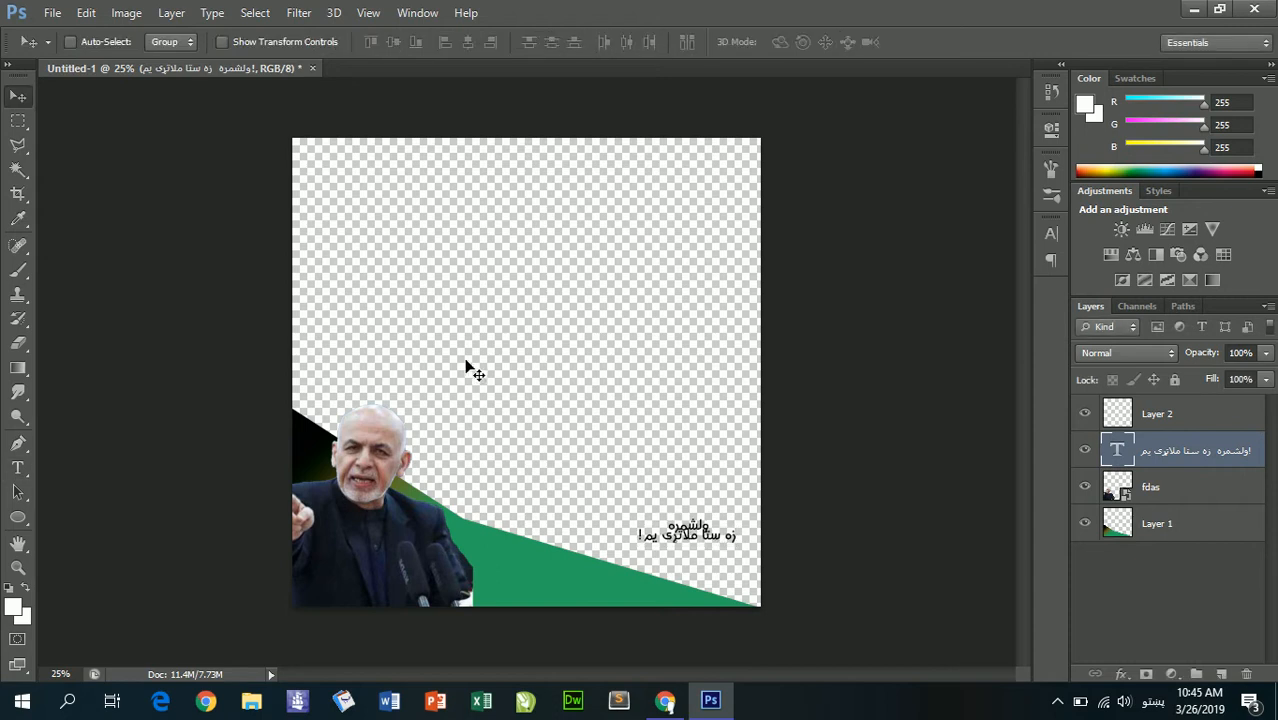
Scale the Pashto text to about 209% and position it over the green area beside the portrait
key("ctrl+t")
left_click_drag(779, 617, 693, 591)
key("Return")
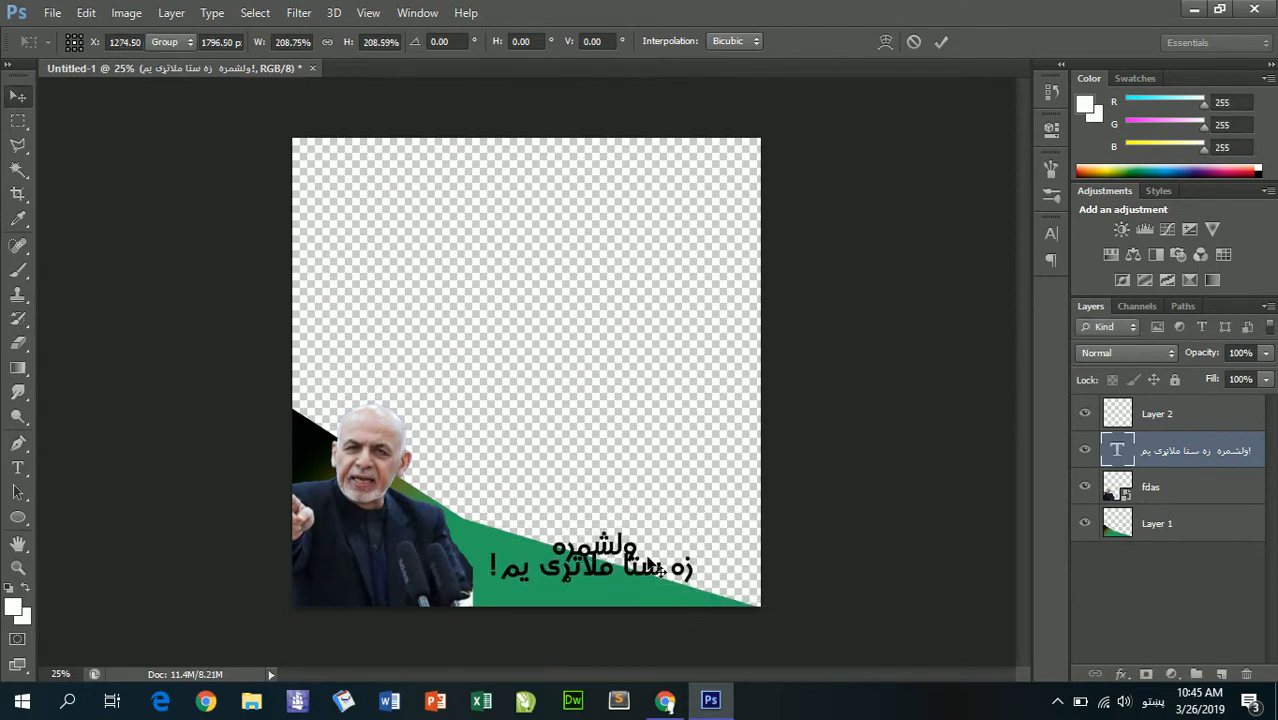
Widen the gap between "ولشمره" and the line below it with an extra line break
left_click(17, 468)
left_click(580, 567)
key("ctrl+a")
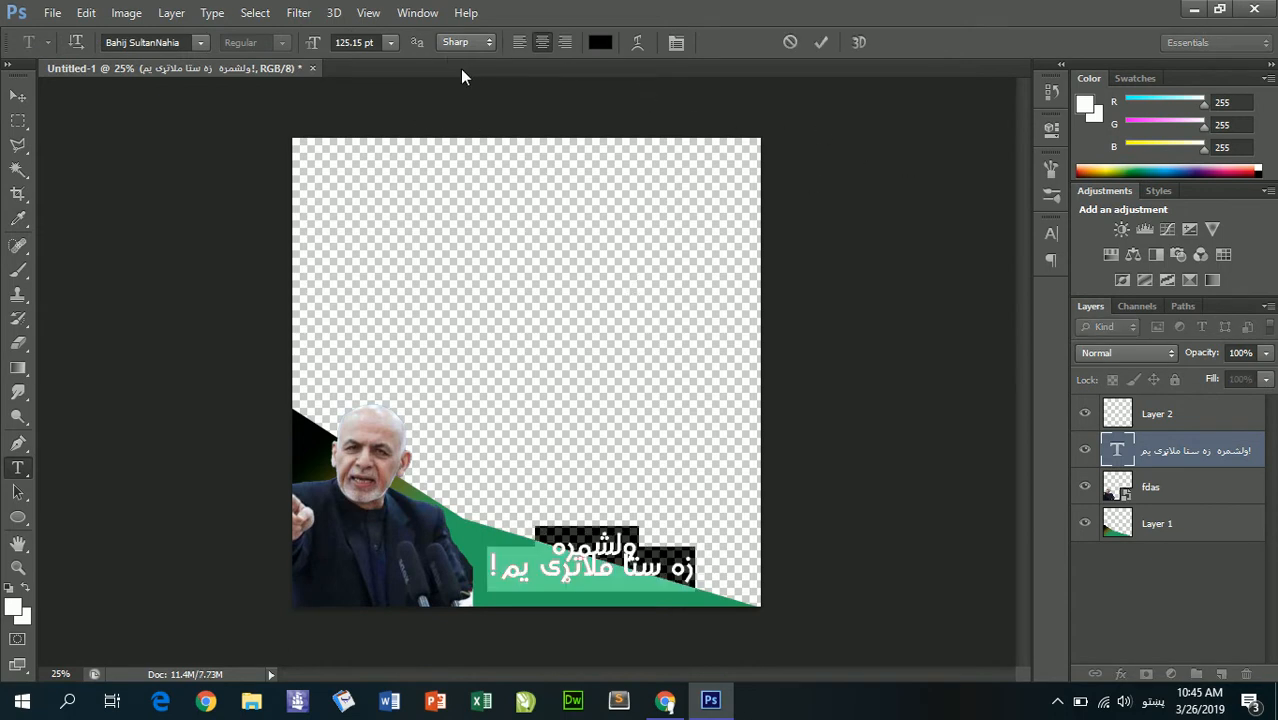
left_click(456, 43)
left_click(458, 46)
left_click(548, 557)
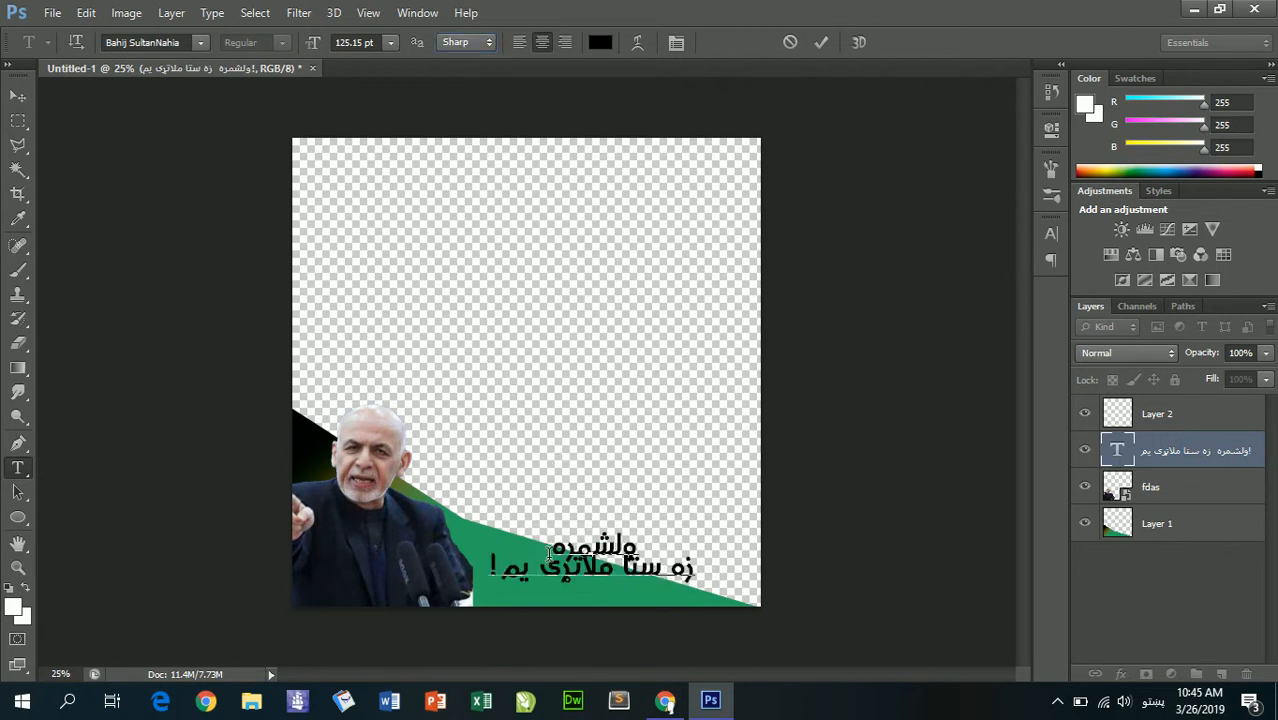
key("Return")
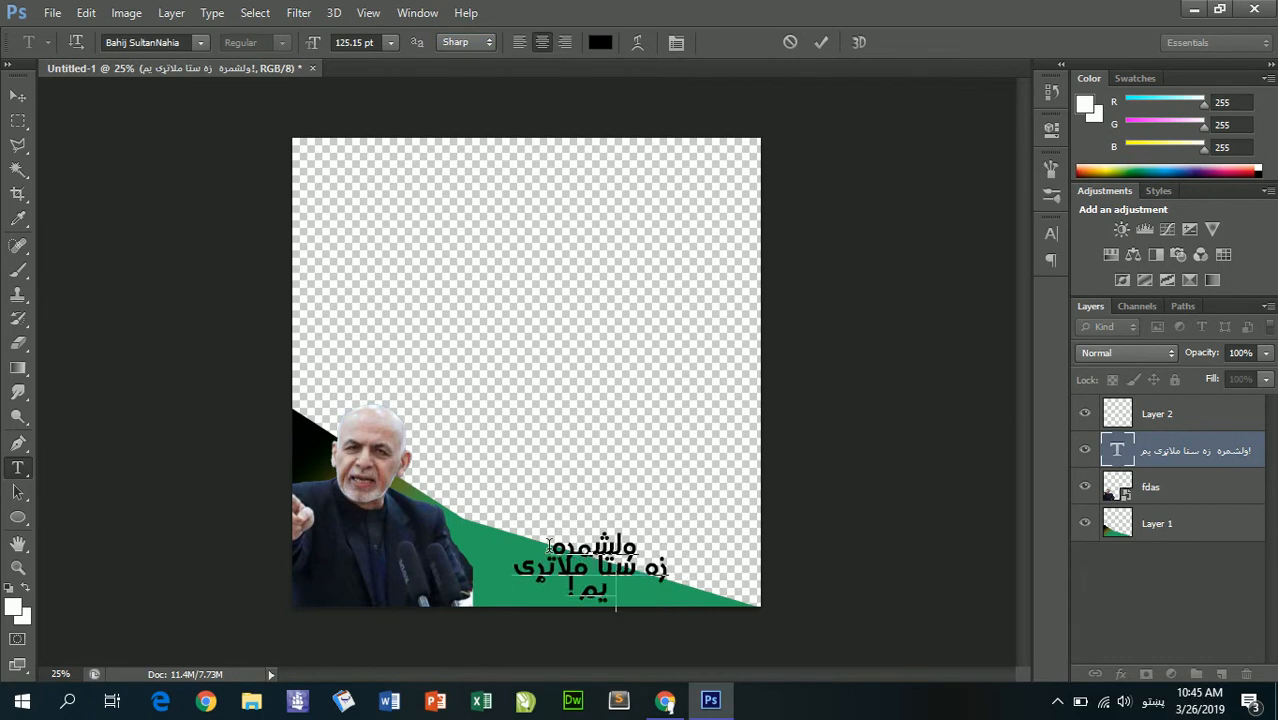
key("BackSpace")
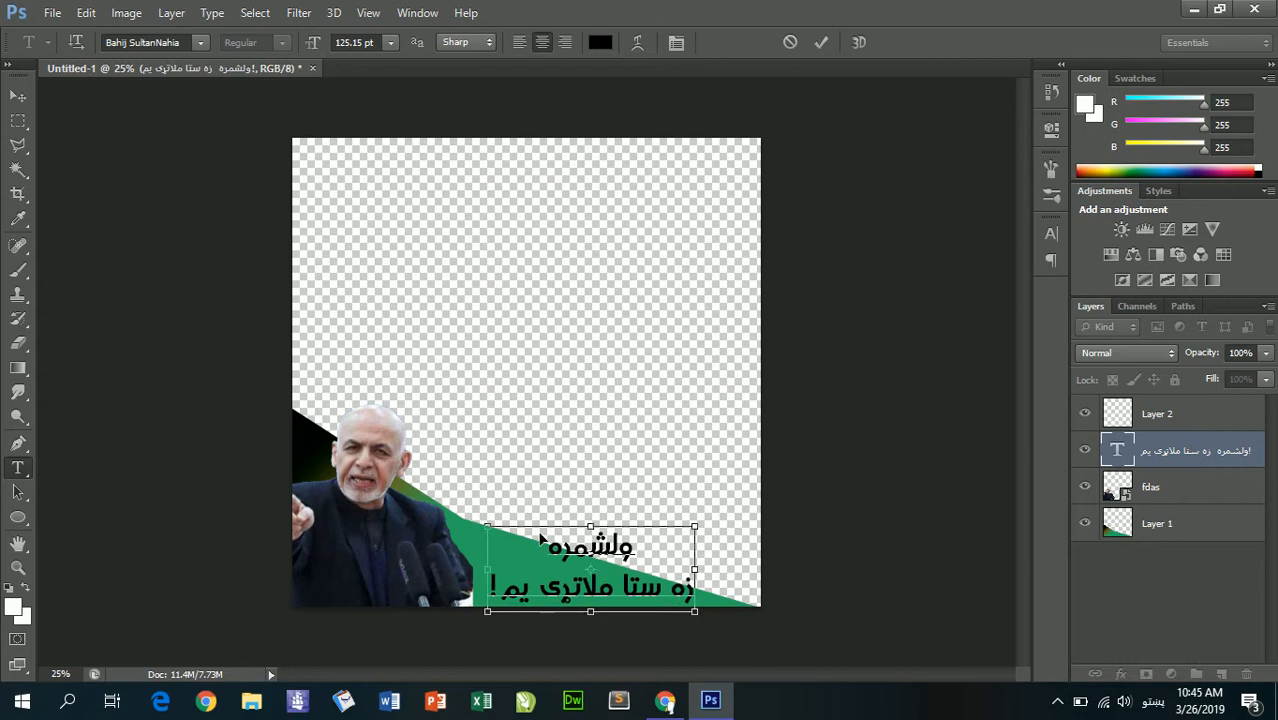
left_click(19, 102)
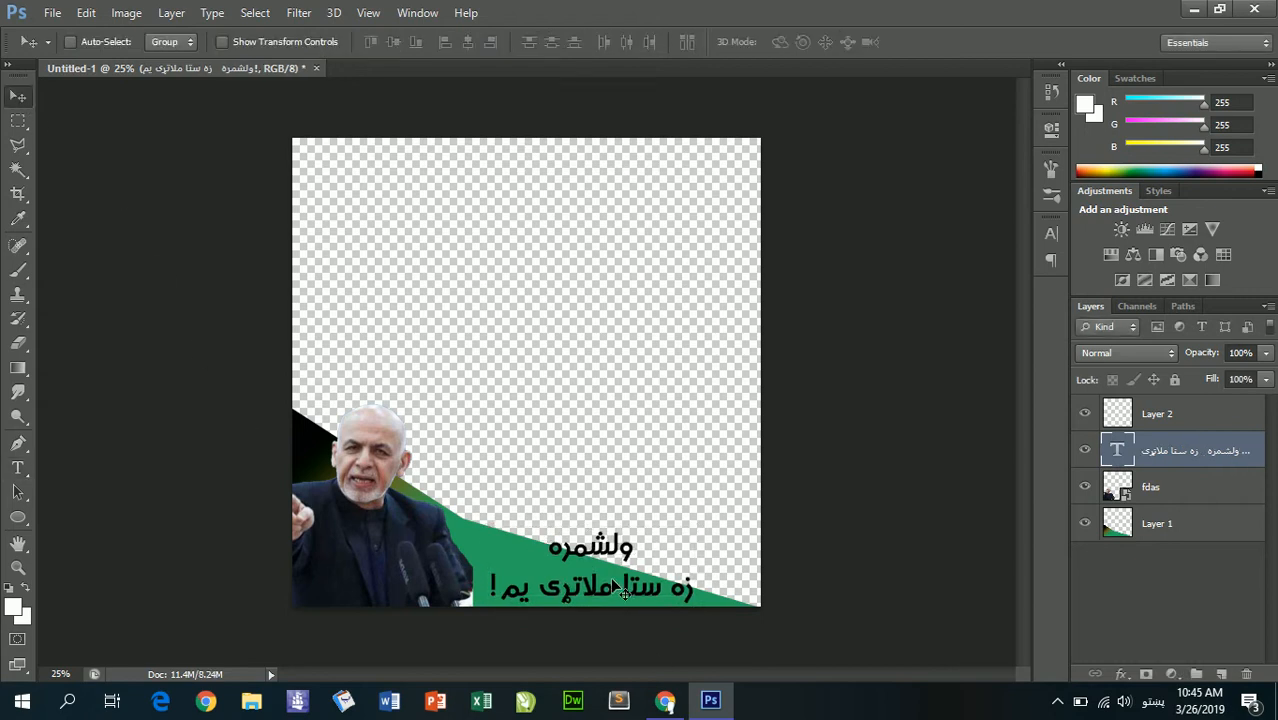
Move the text block slightly up and right to about X 1435.5 px, Y 1784.5 px, and apply the transformation
key("ctrl+t")
left_click_drag(613, 591, 653, 580)
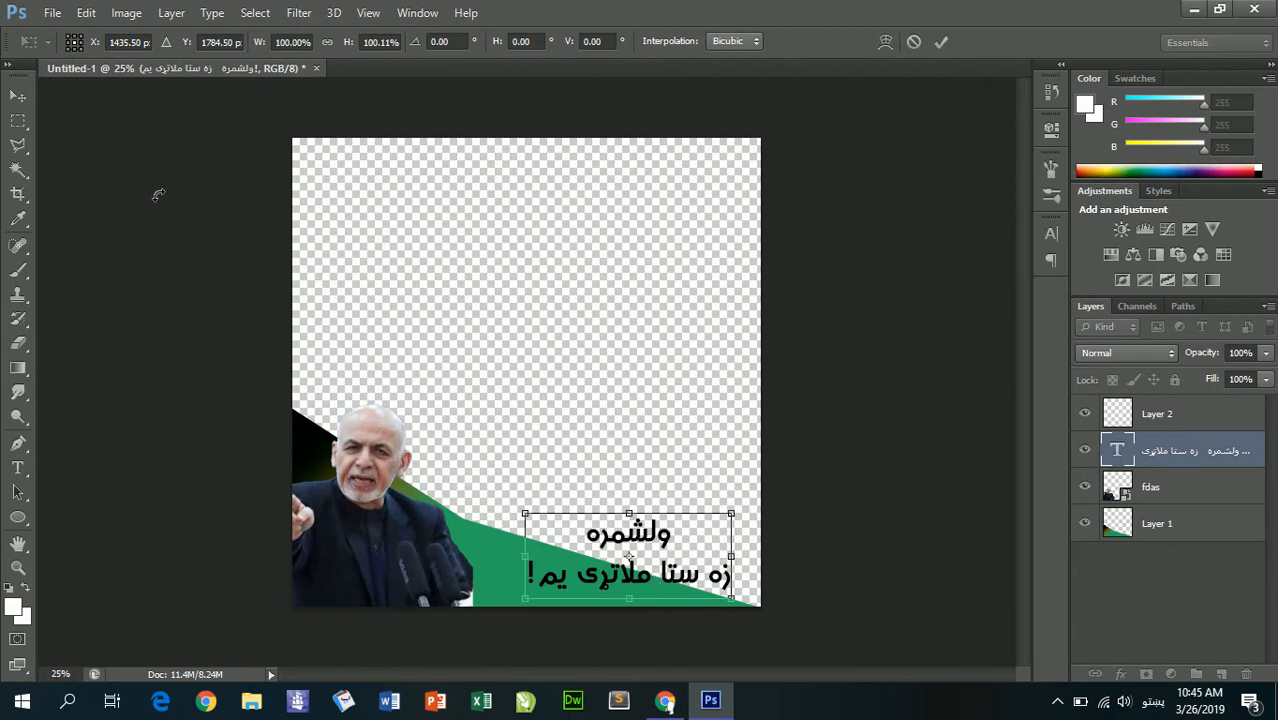
left_click(18, 96)
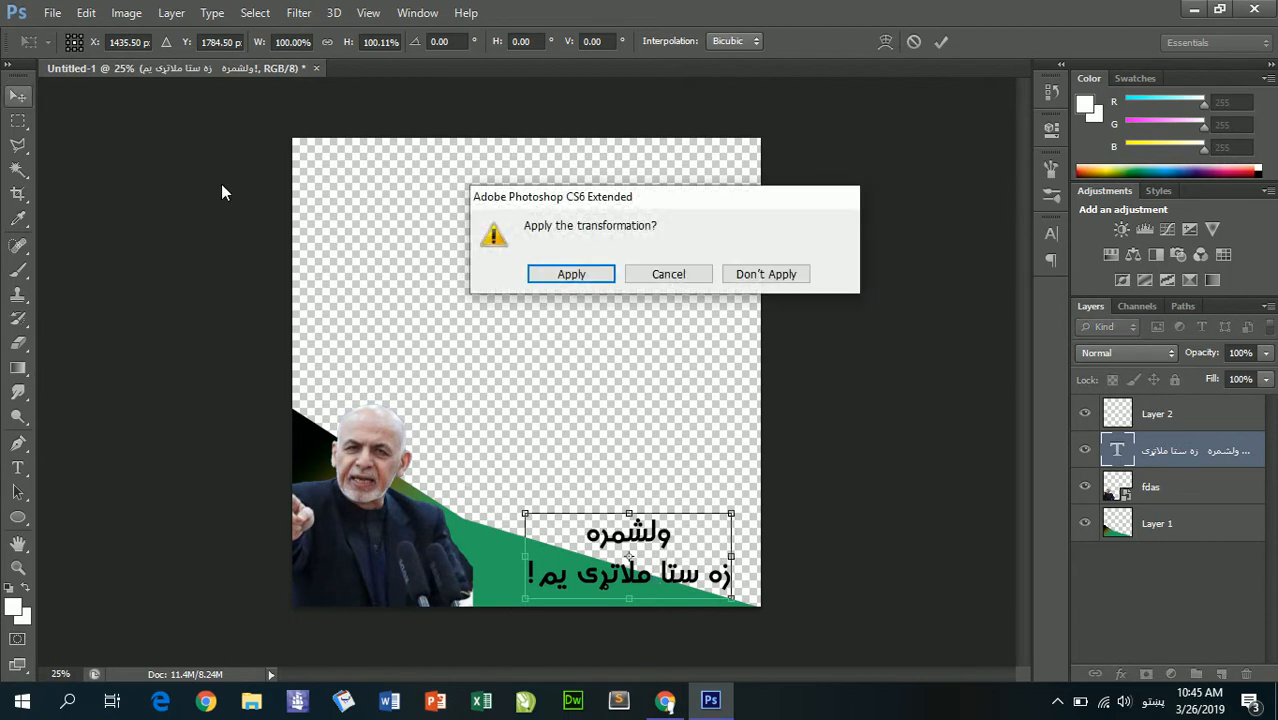
left_click(596, 274)
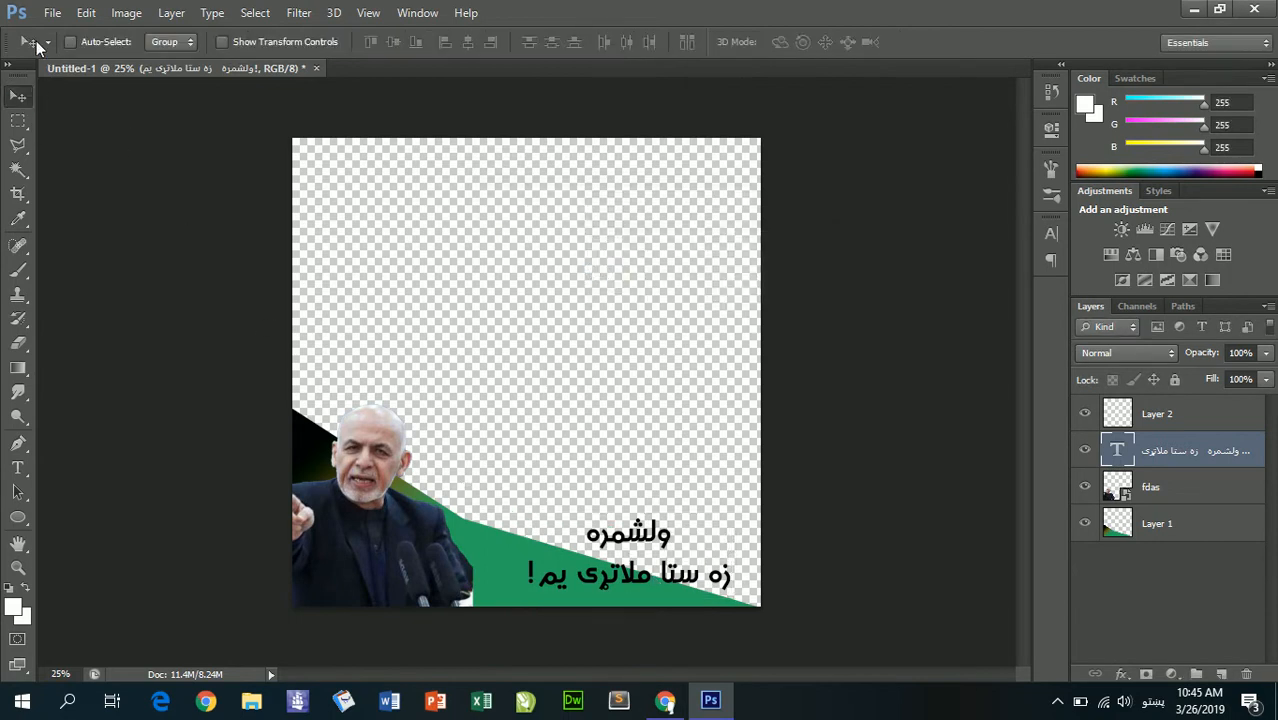
Save the frame as a PNG named myframe on the Desktop with Smallest / Slow compression and no interlacing, and check the exported image
left_click(51, 13)
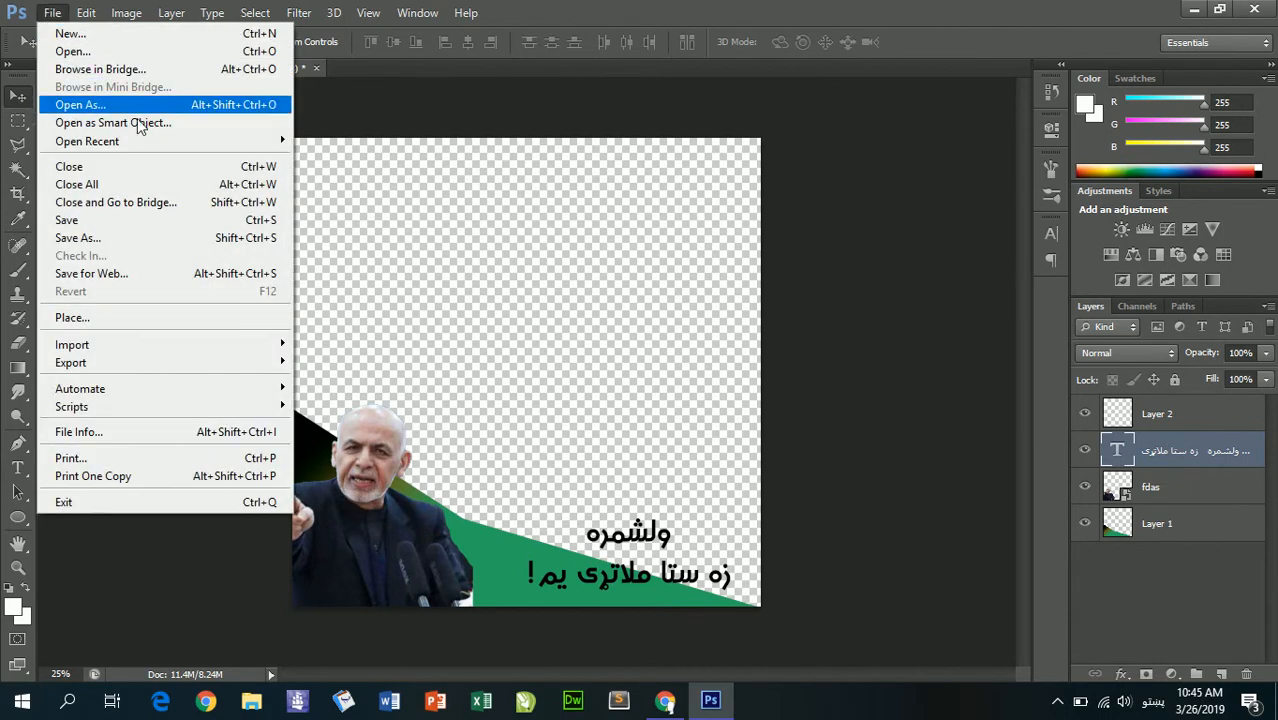
left_click(111, 237)
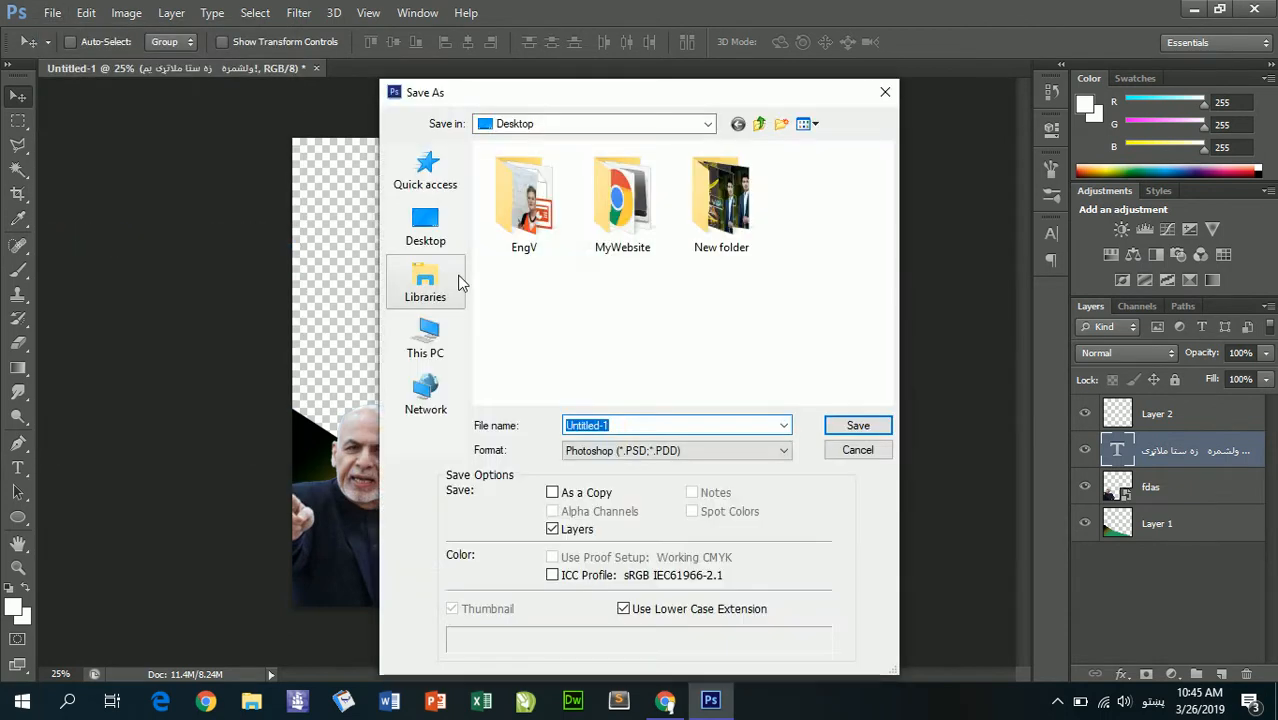
left_click(652, 449)
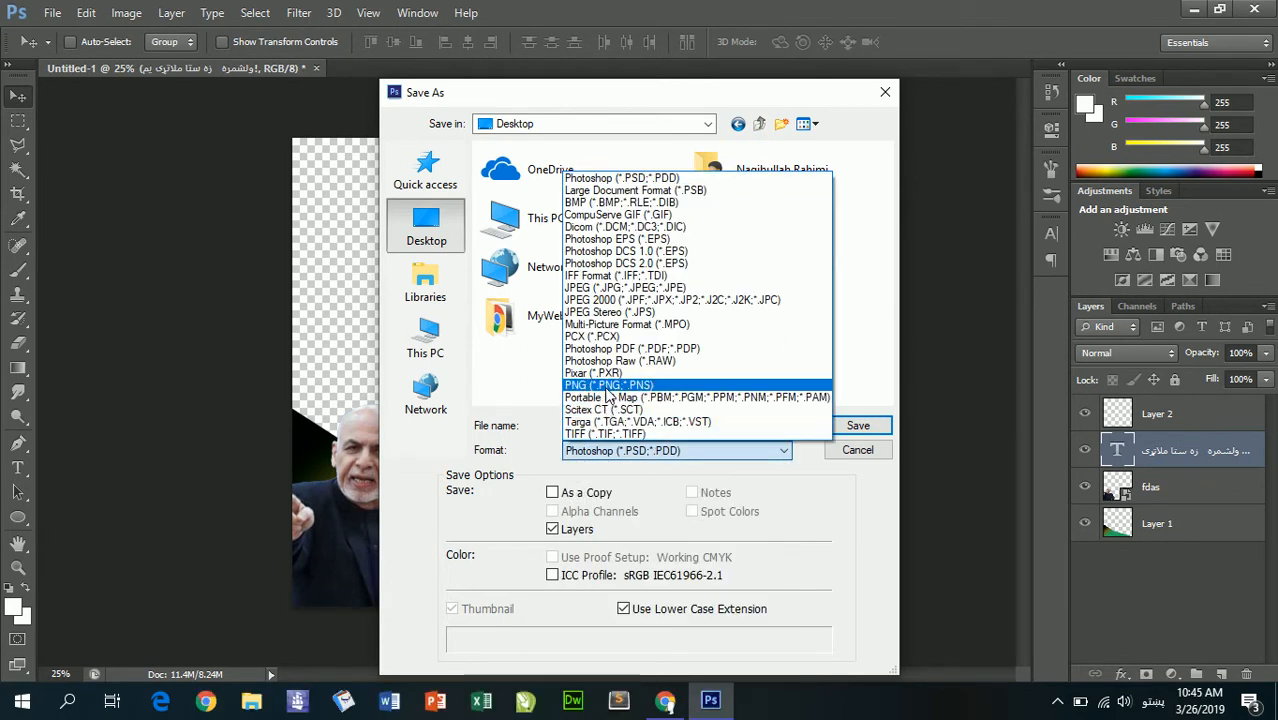
left_click(582, 452)
left_click(582, 452)
left_click(605, 385)
left_click(595, 425)
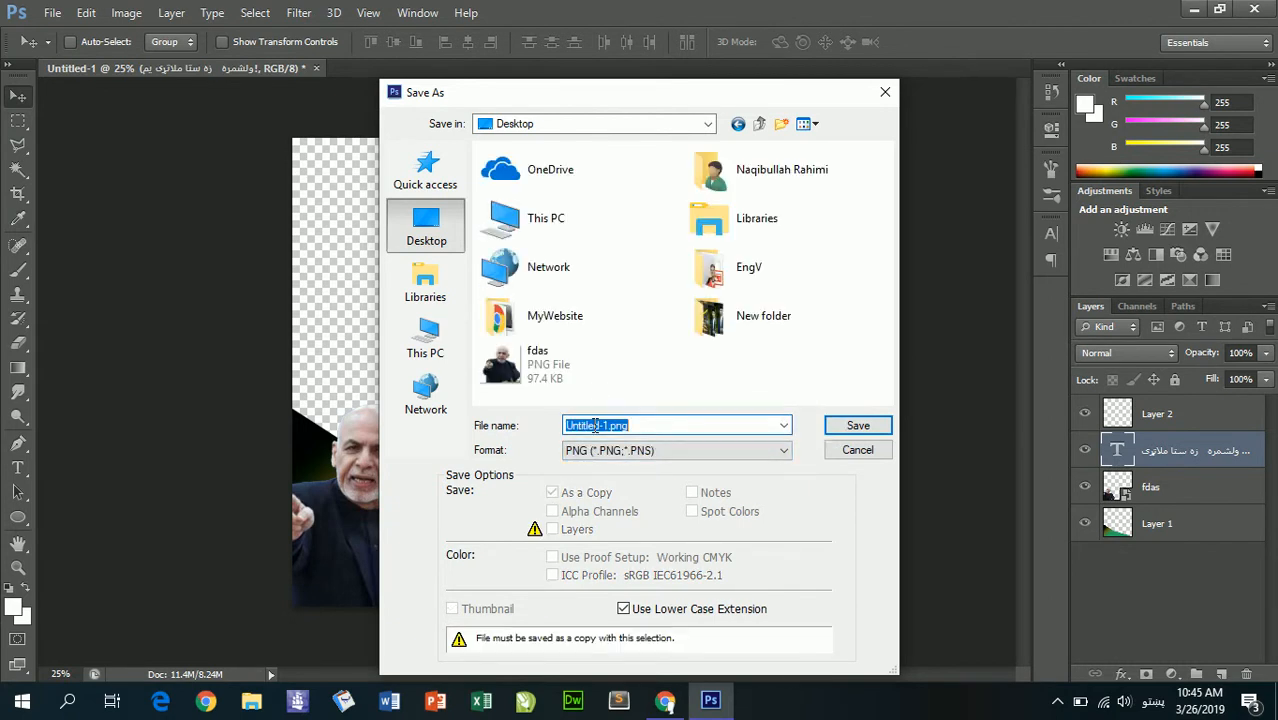
type("myframe")
key("Return")
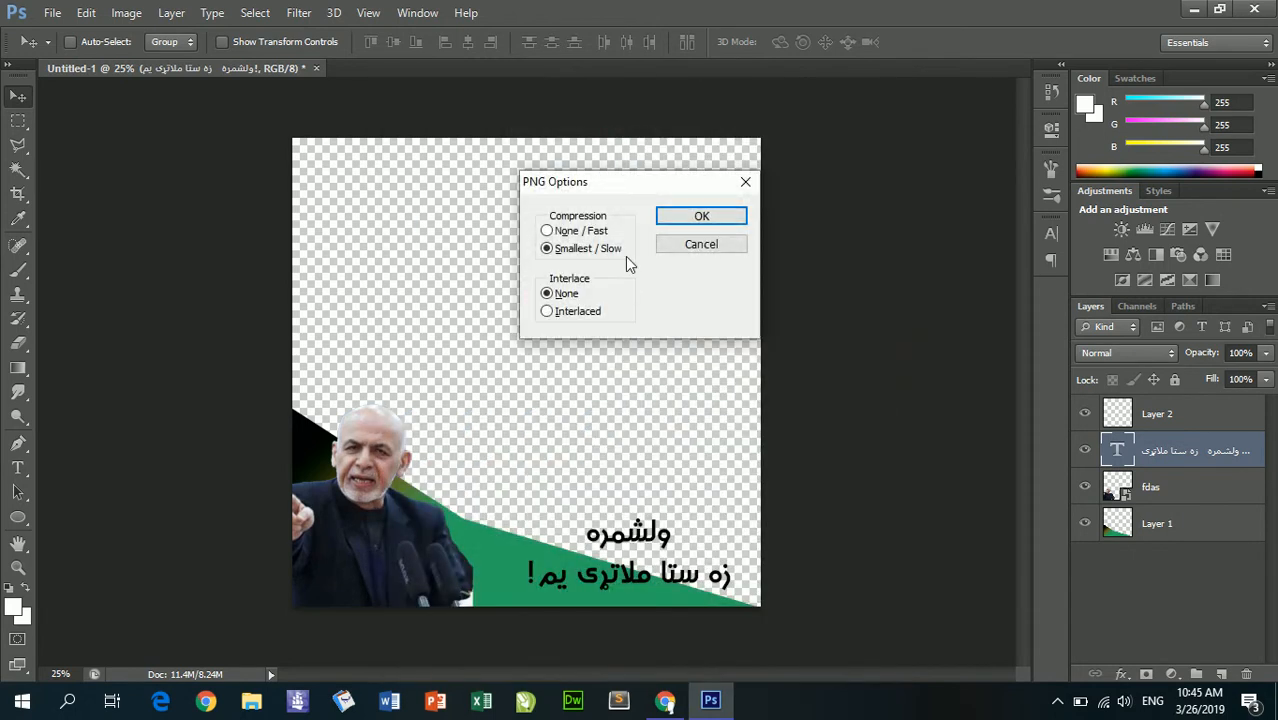
left_click(673, 217)
left_click(1190, 16)
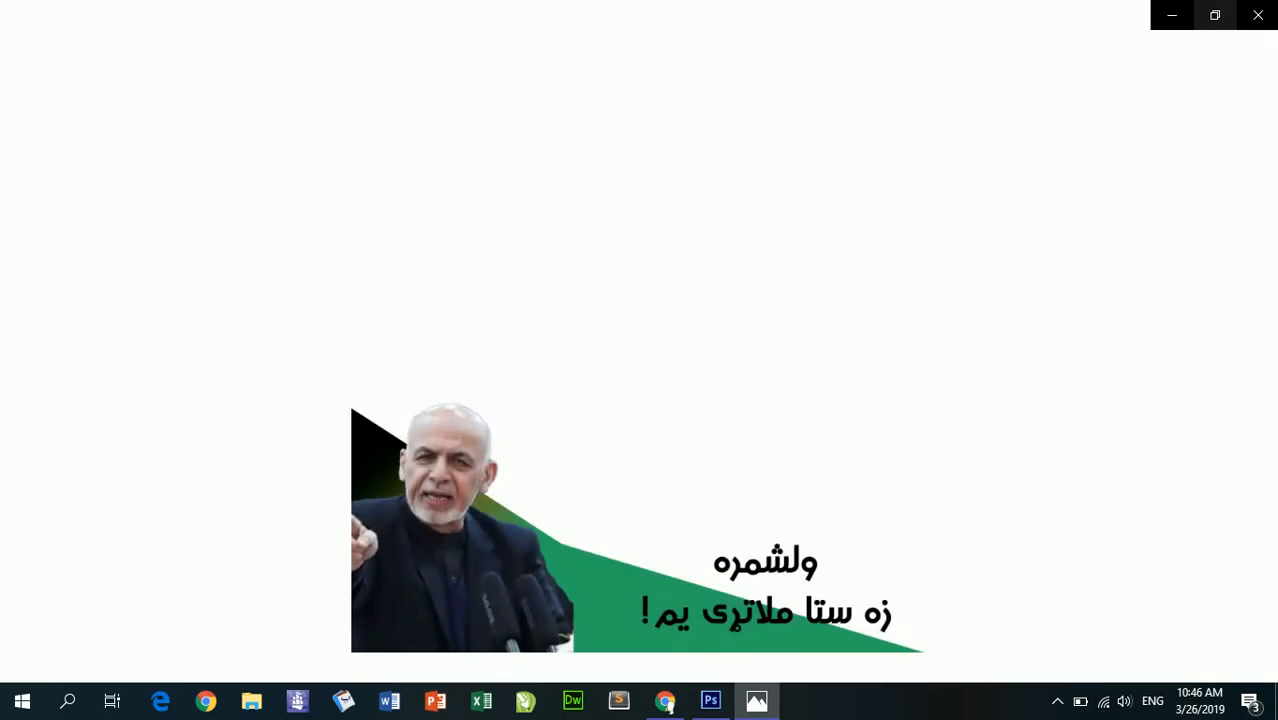
left_click(1256, 14)
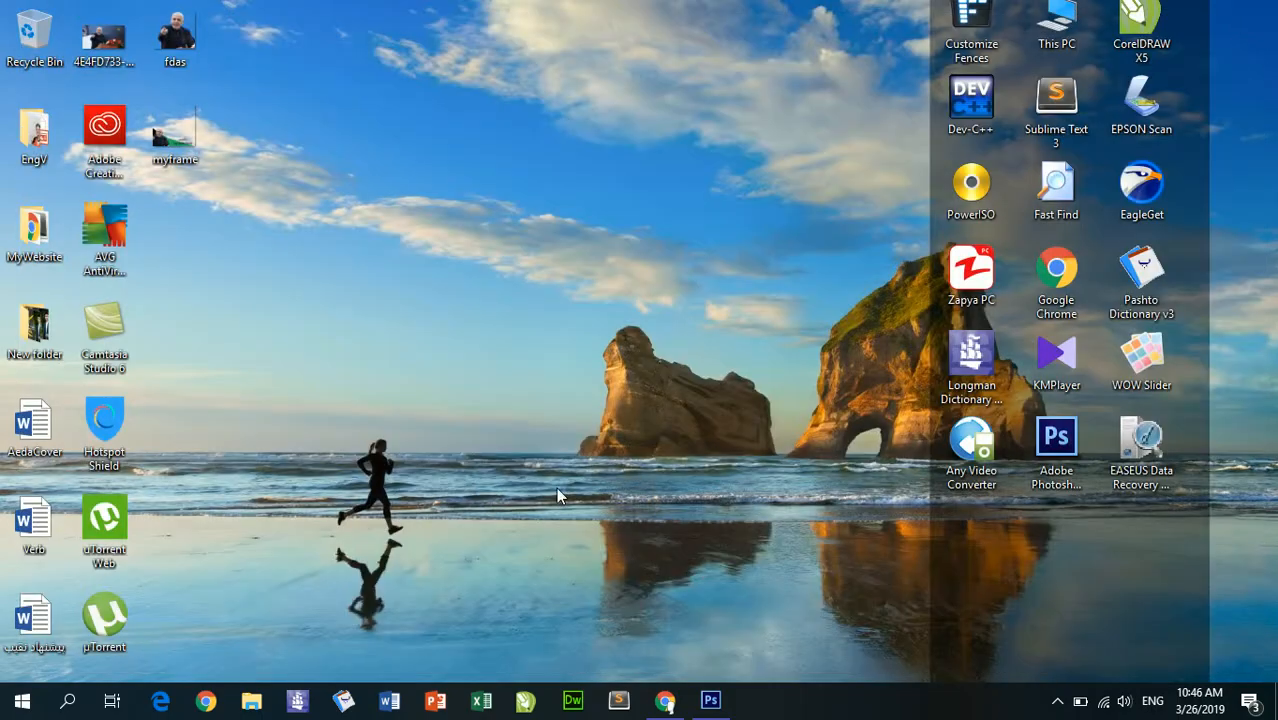
Switch to Chrome, search Facebook for "camera effects" and open the Camera Effects page
left_click(663, 700)
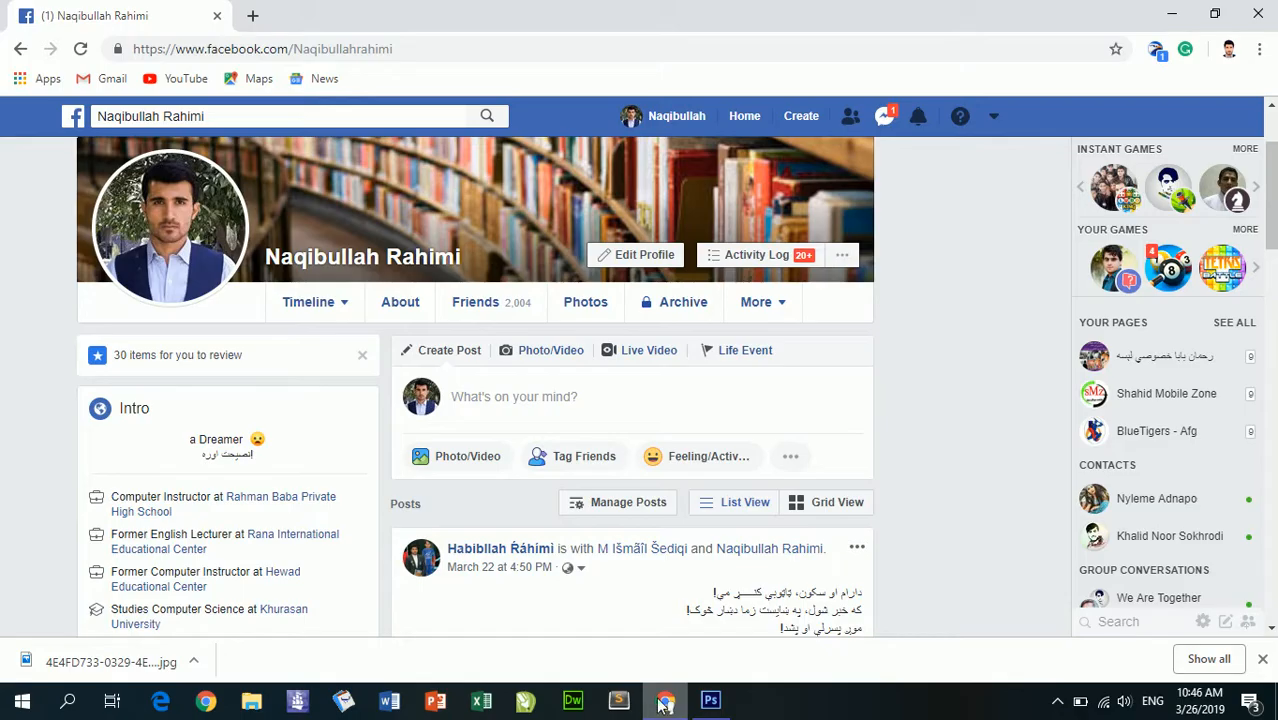
scroll(448, 227, "up", 2)
left_click(316, 114)
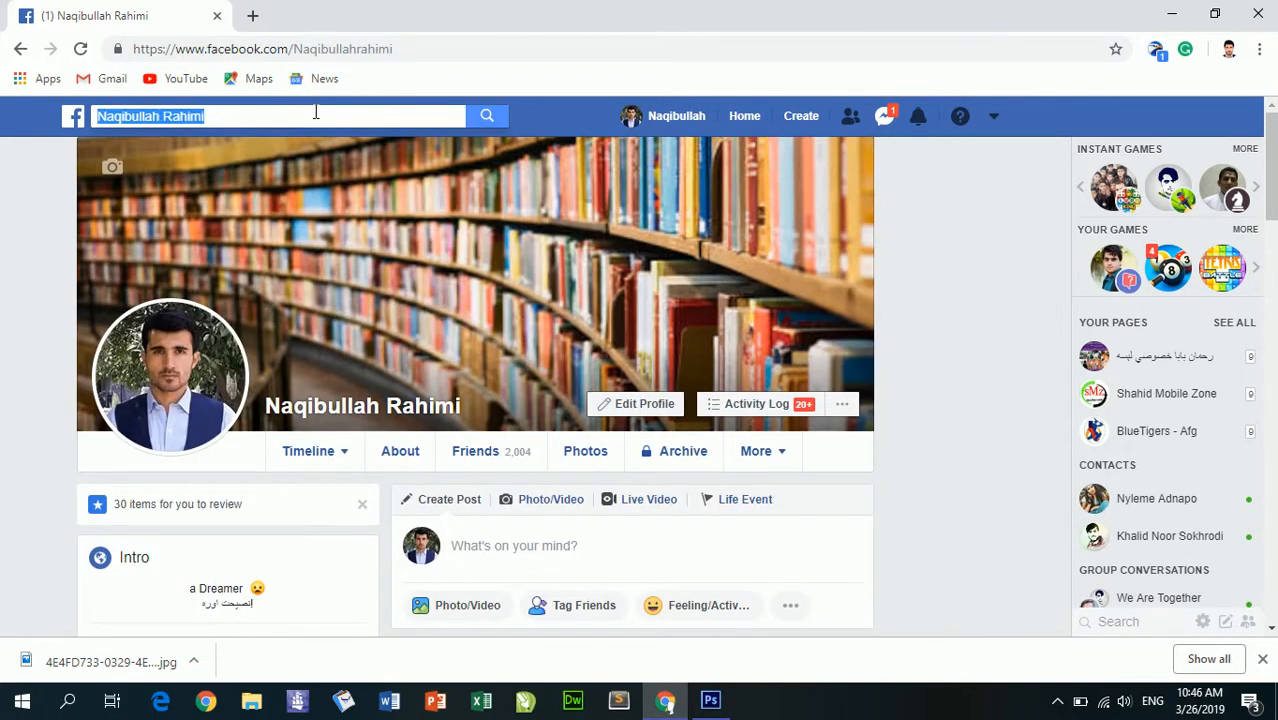
type("came")
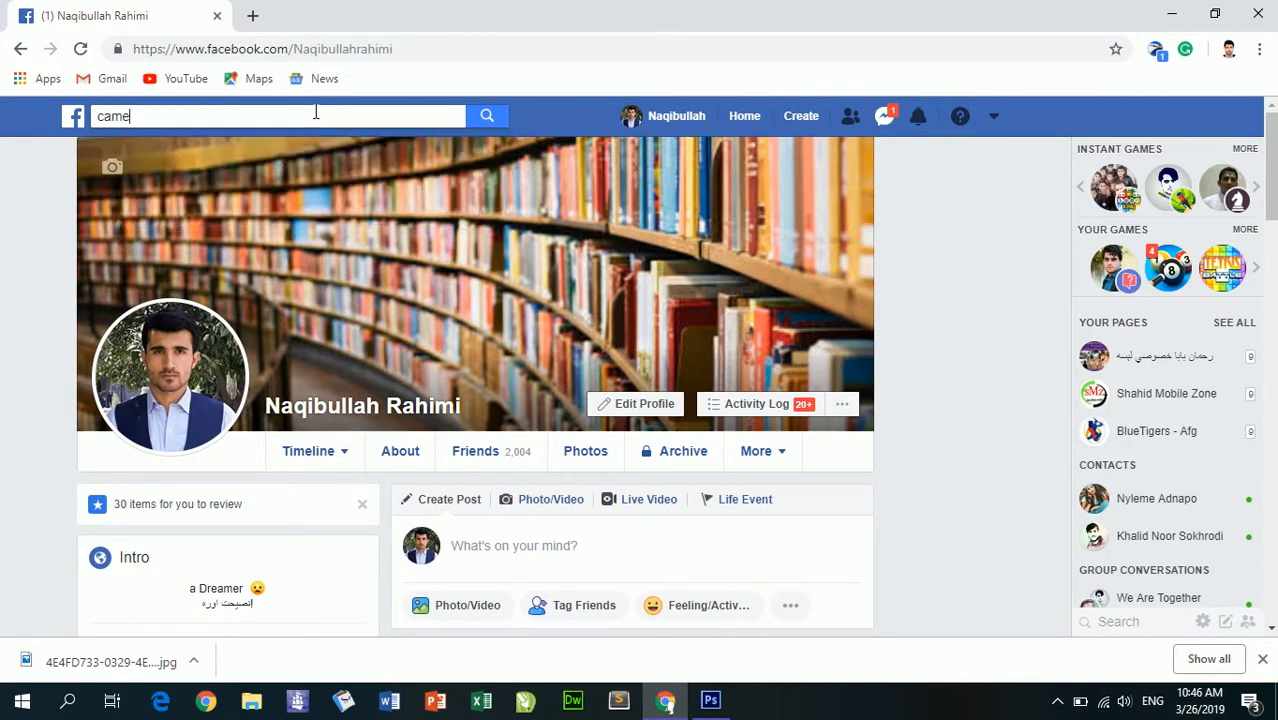
type("ra eff")
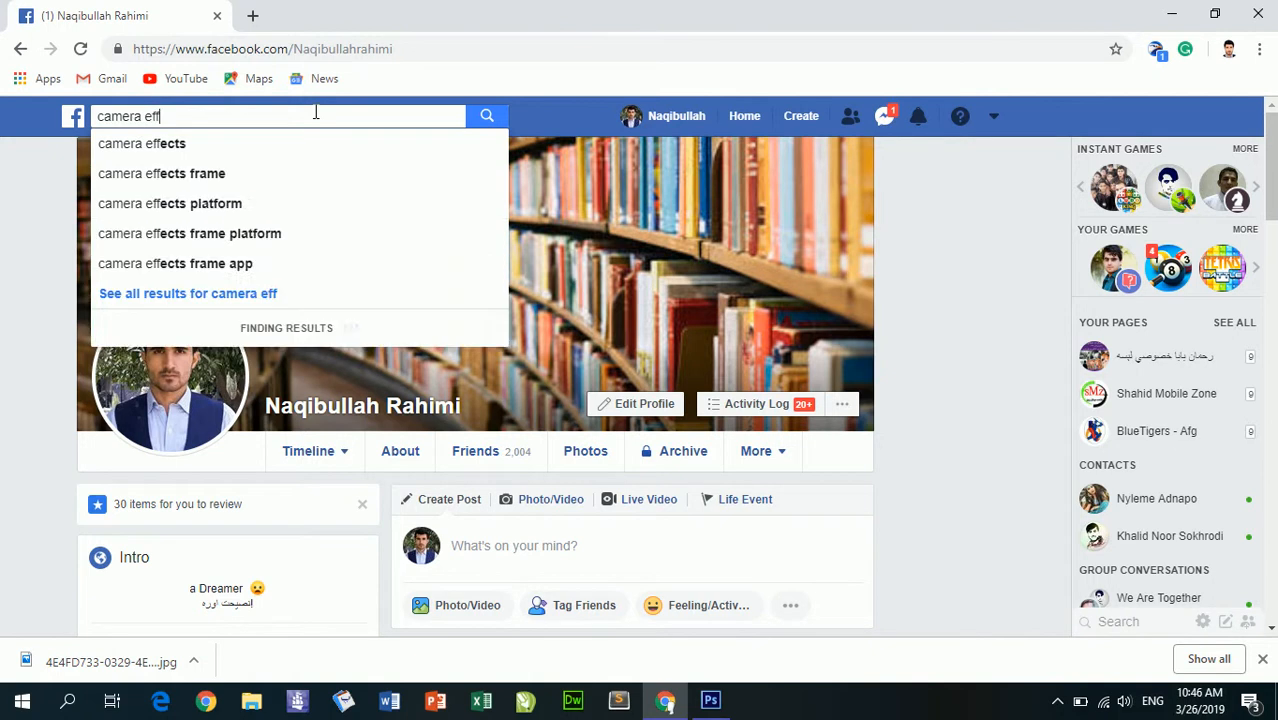
type("ects")
key("Return")
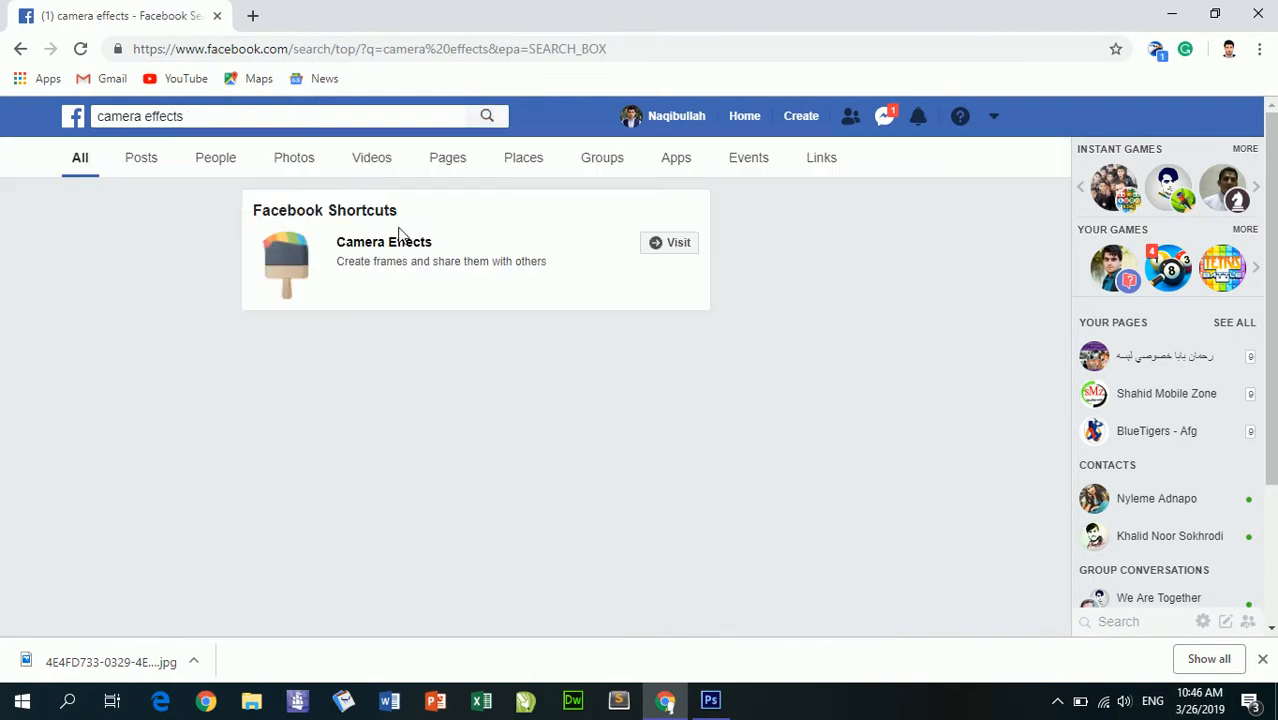
left_click(400, 248)
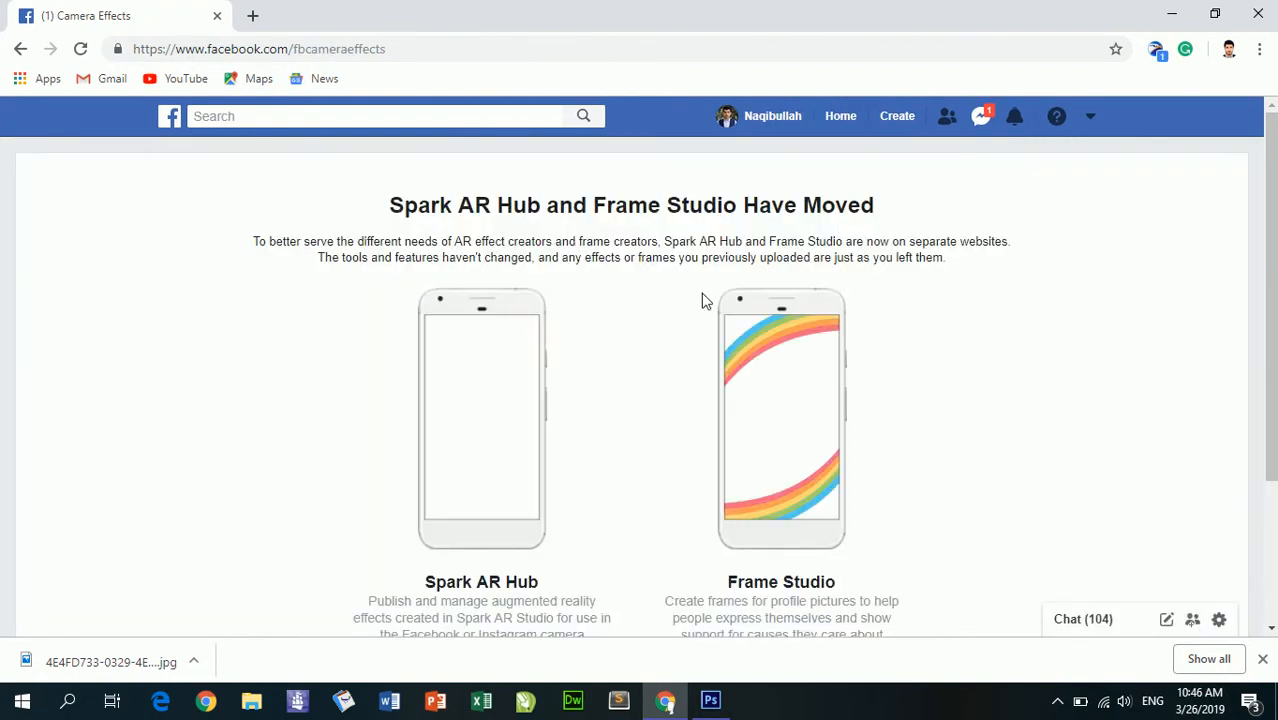
Open Frame Studio from the Camera Effects page and start creating a new frame
scroll(706, 300, "down", 2)
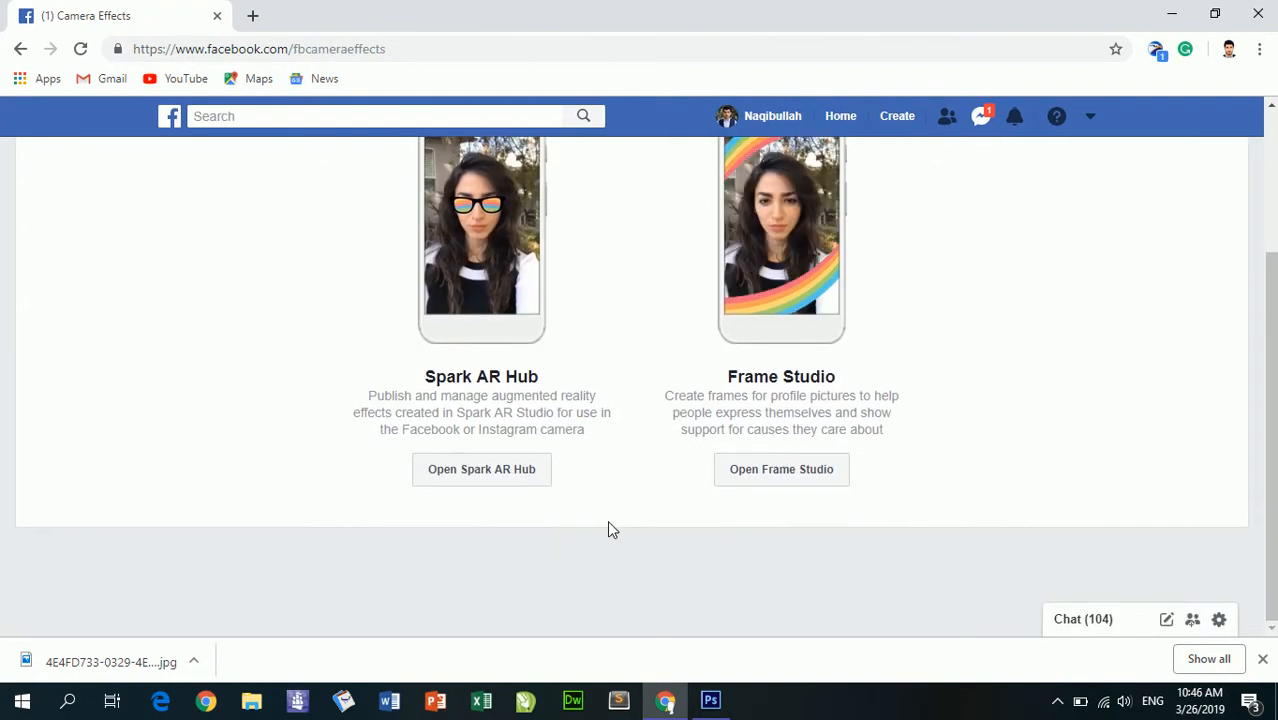
scroll(730, 505, "up", 1)
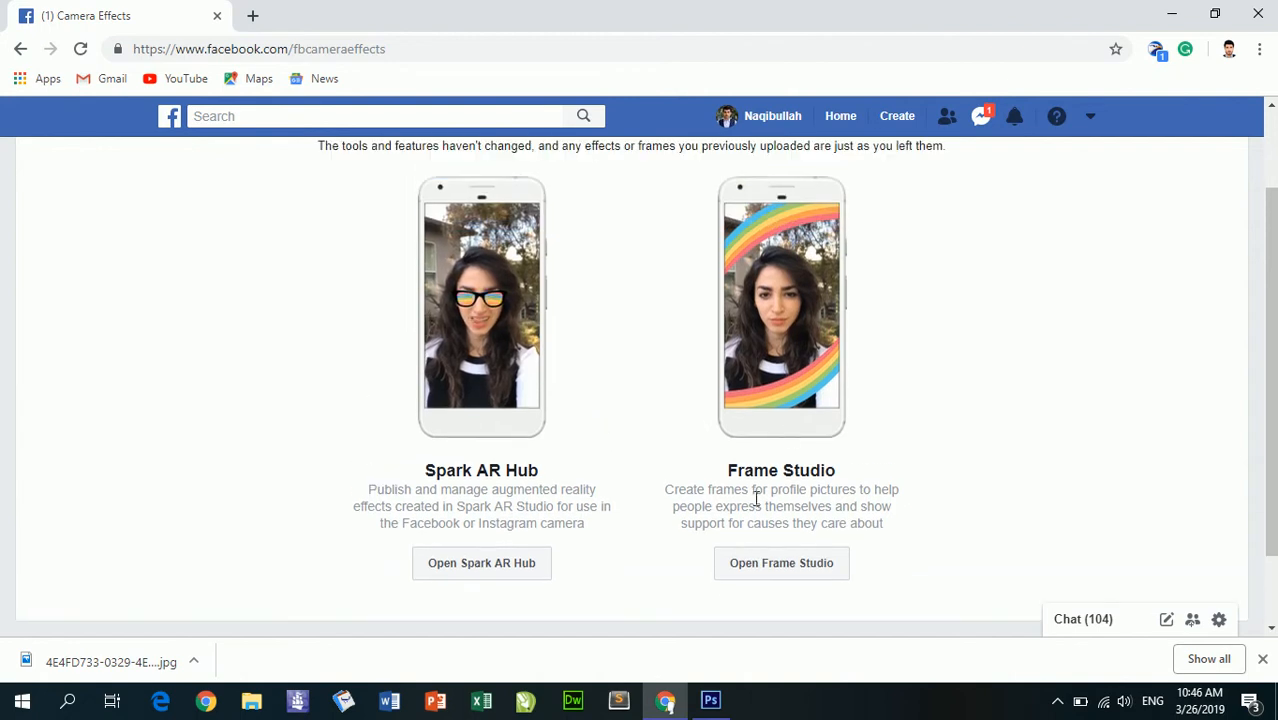
left_click(783, 577)
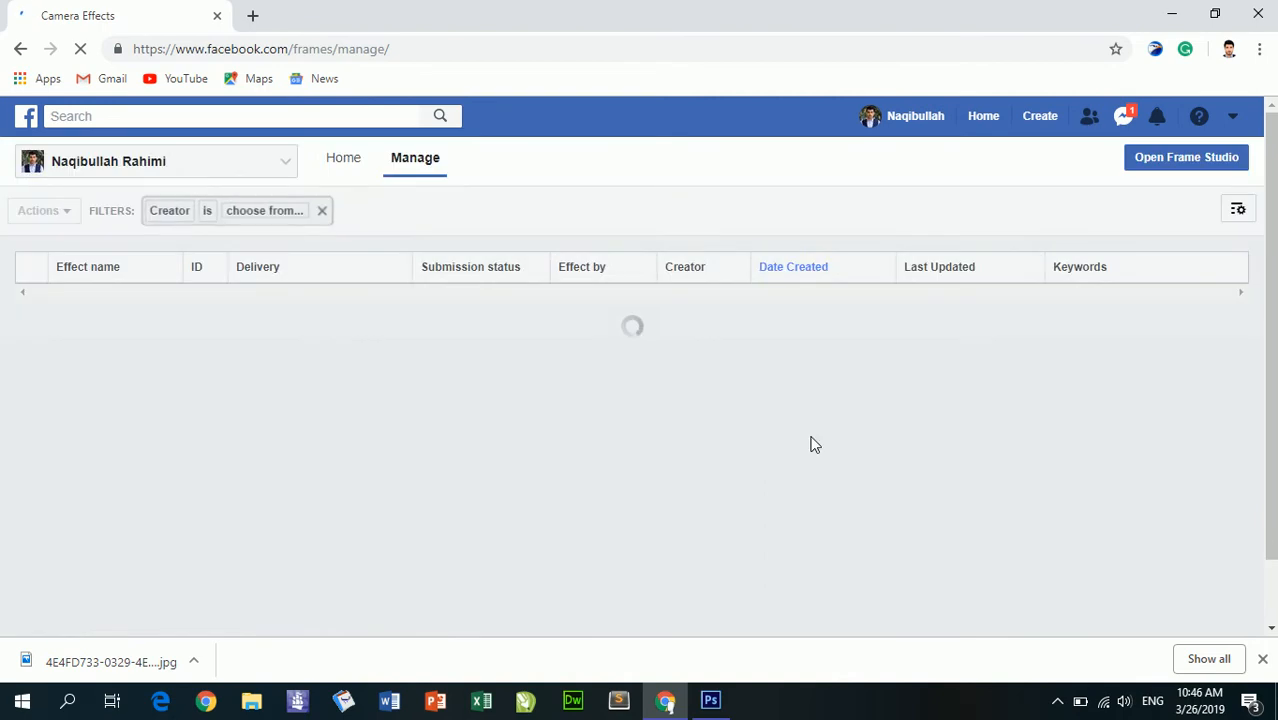
left_click(1262, 663)
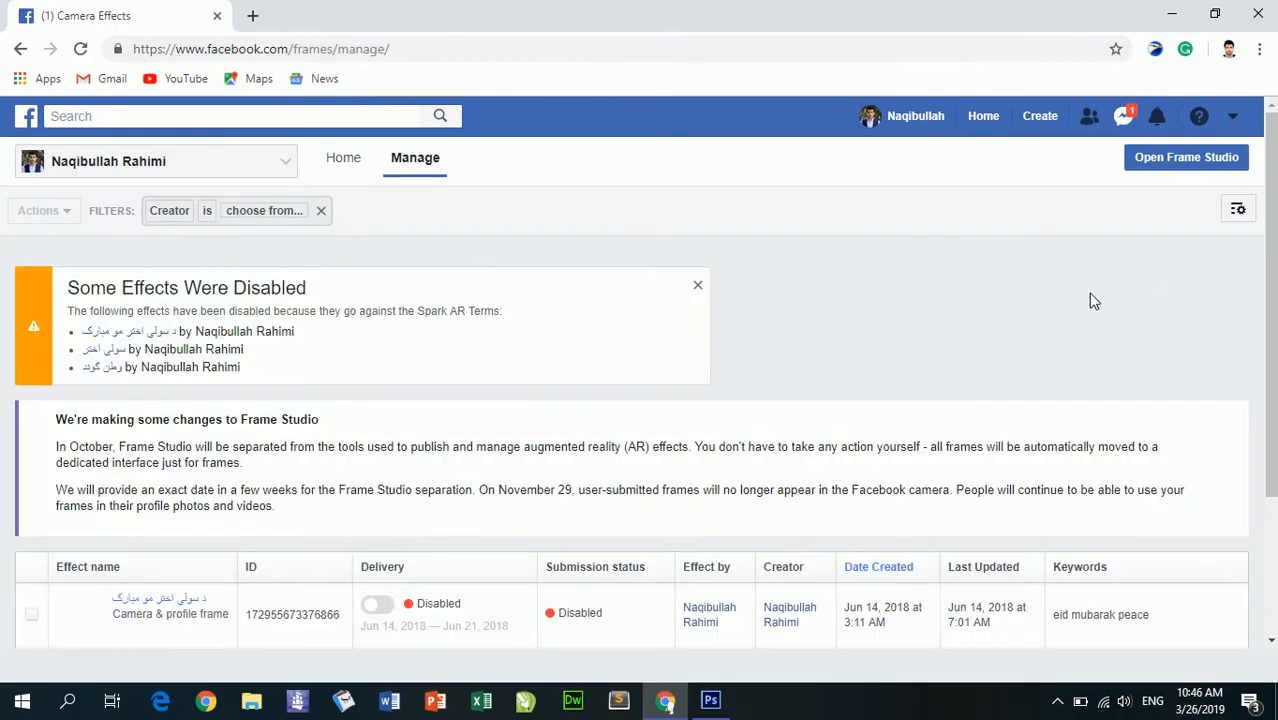
left_click(1175, 170)
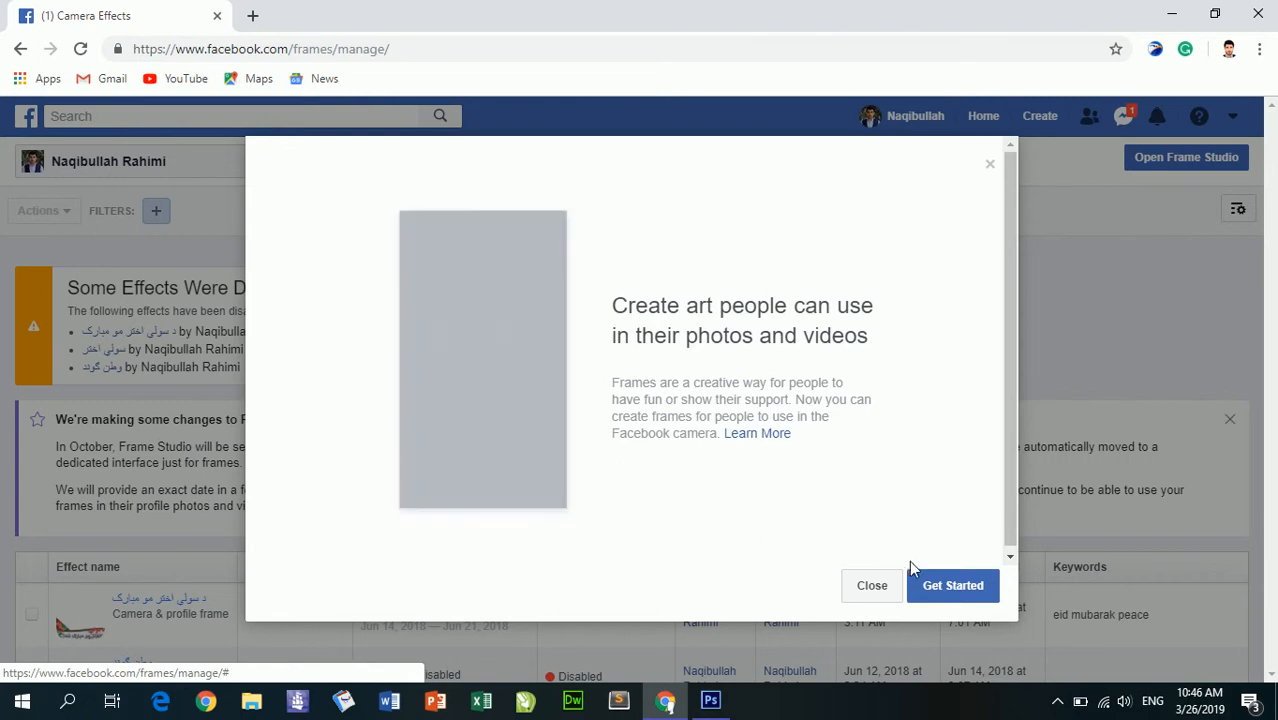
left_click(955, 585)
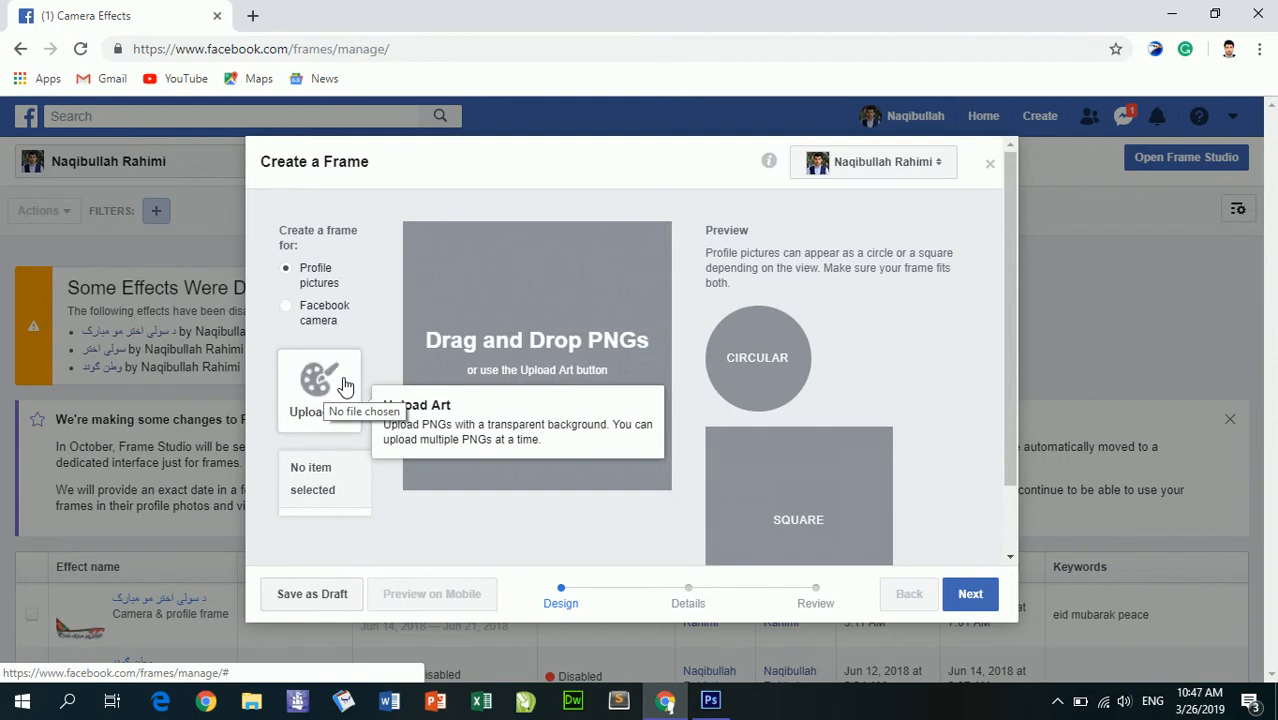
Upload the myframe PNG from the Desktop as profile picture art and enlarge it to fill the whole frame area
left_click(345, 386)
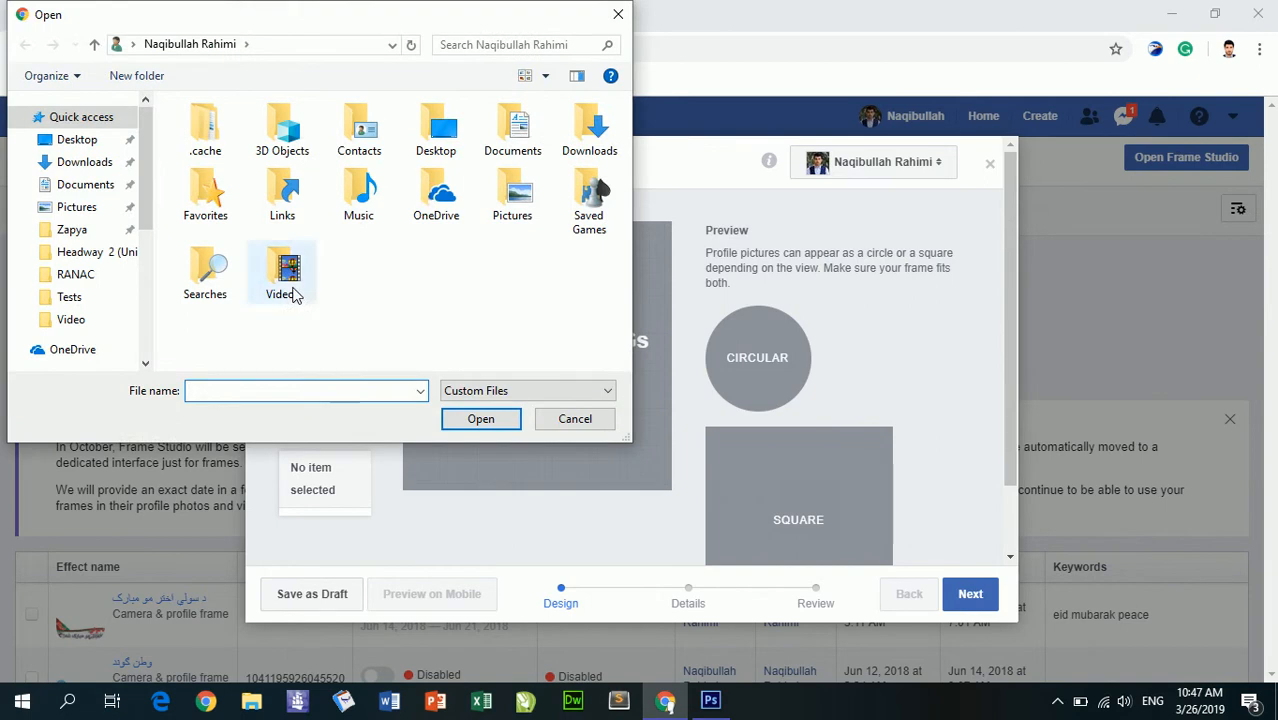
left_click(75, 140)
left_click(340, 298)
left_click(468, 418)
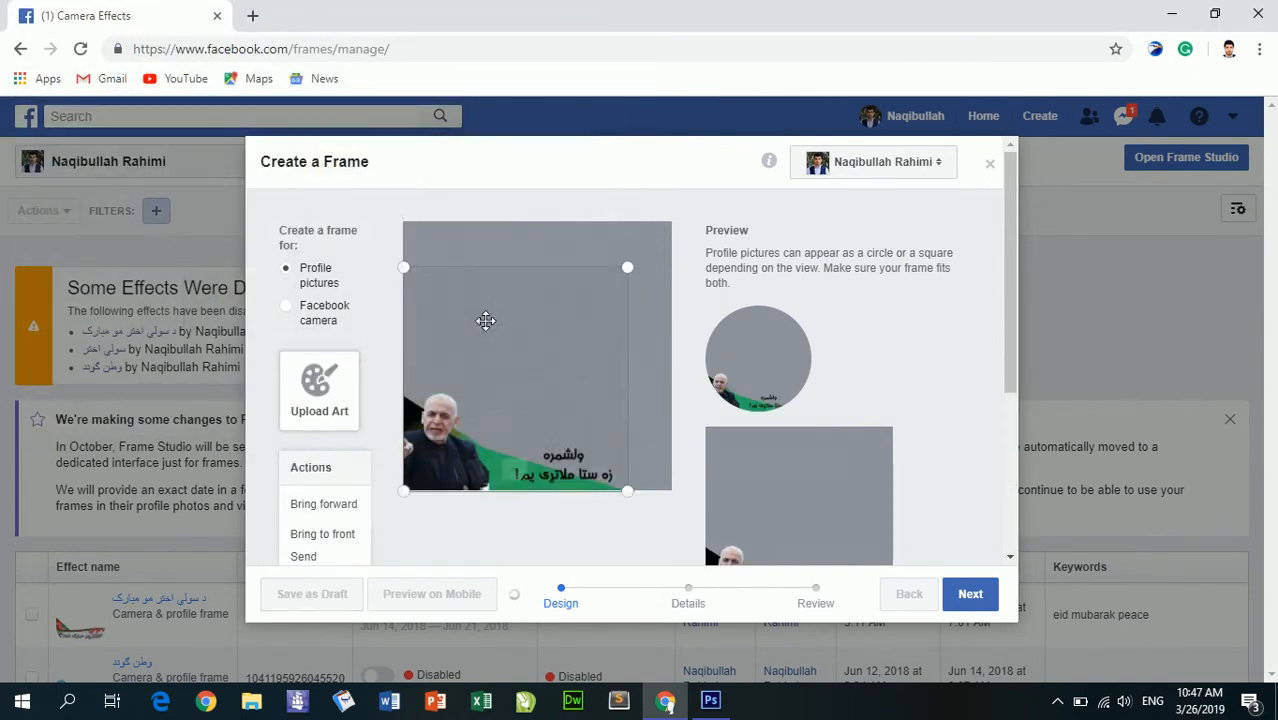
left_click_drag(627, 268, 667, 225)
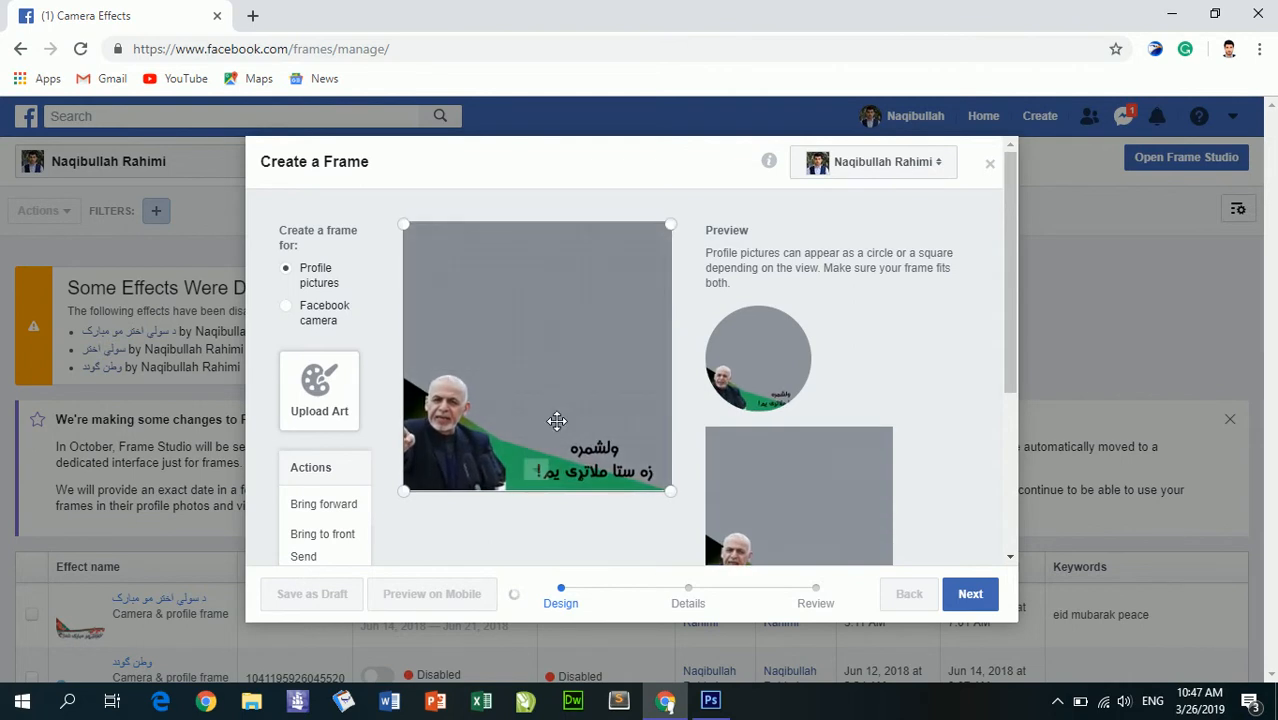
left_click_drag(668, 490, 672, 495)
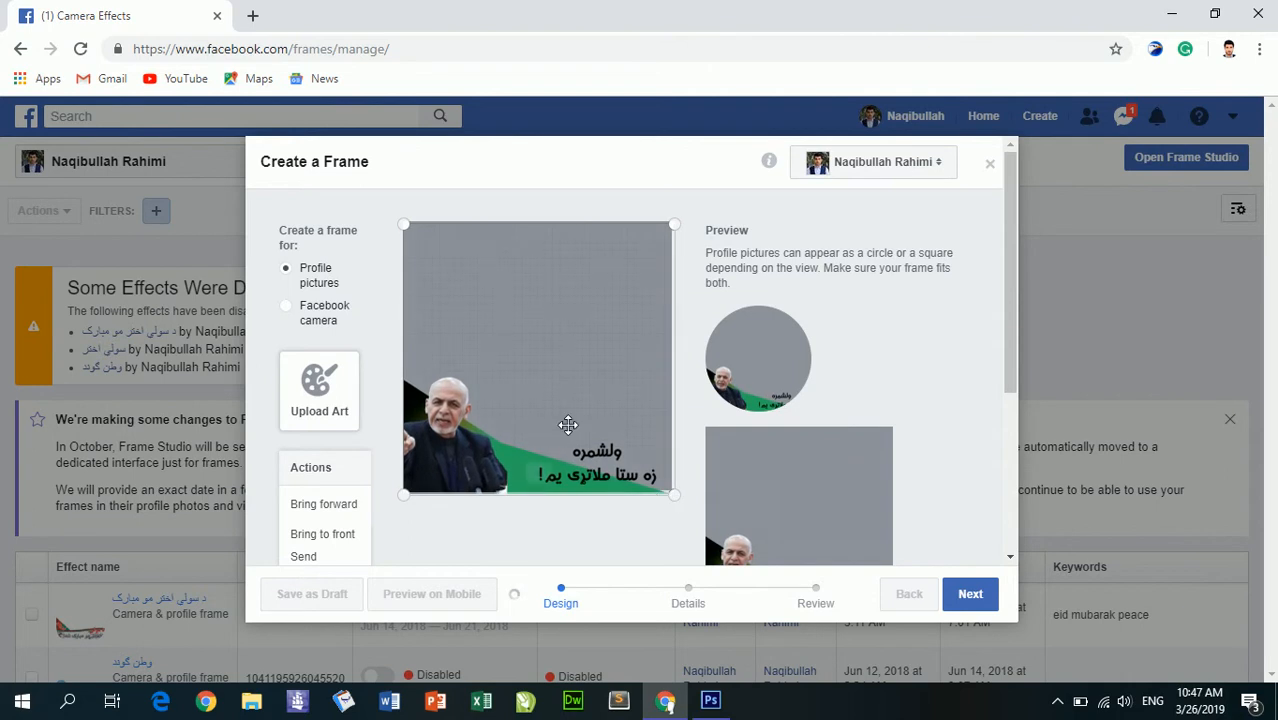
Continue to the frame details, name the frame PresidentAshrafGhani, and proceed to the review stage
left_click(960, 596)
mouse_move(845, 497)
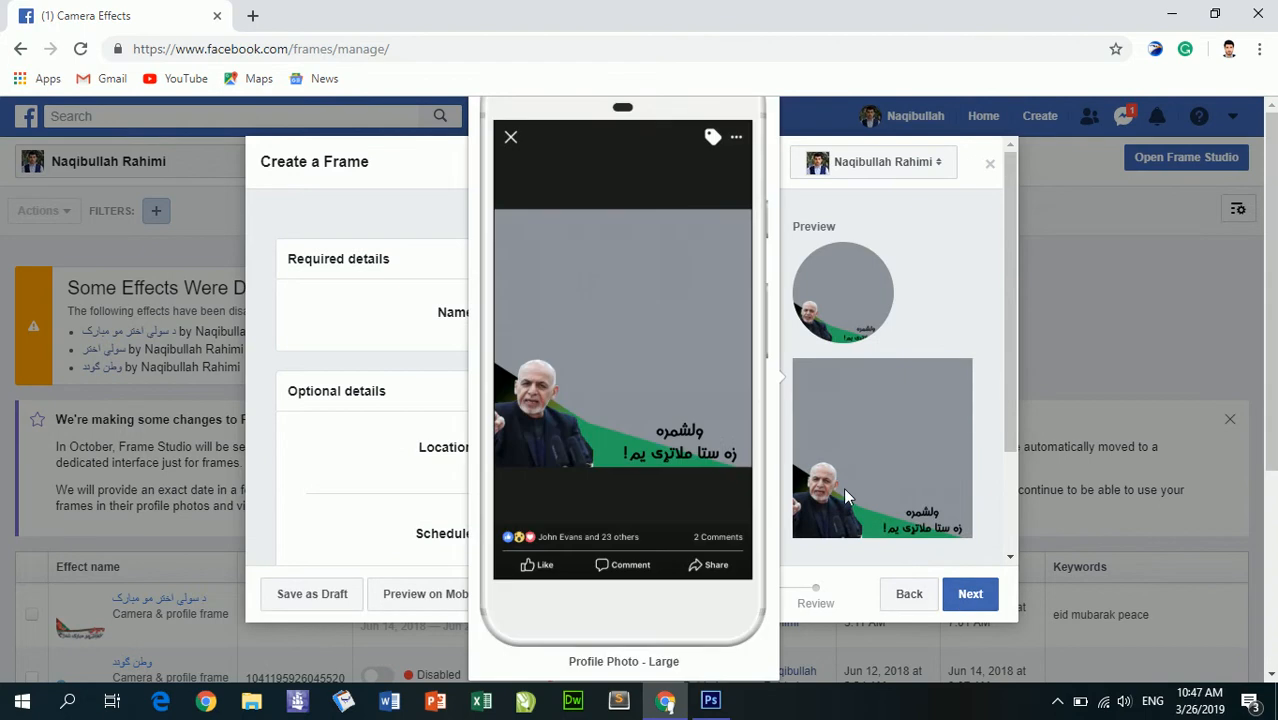
left_click(577, 319)
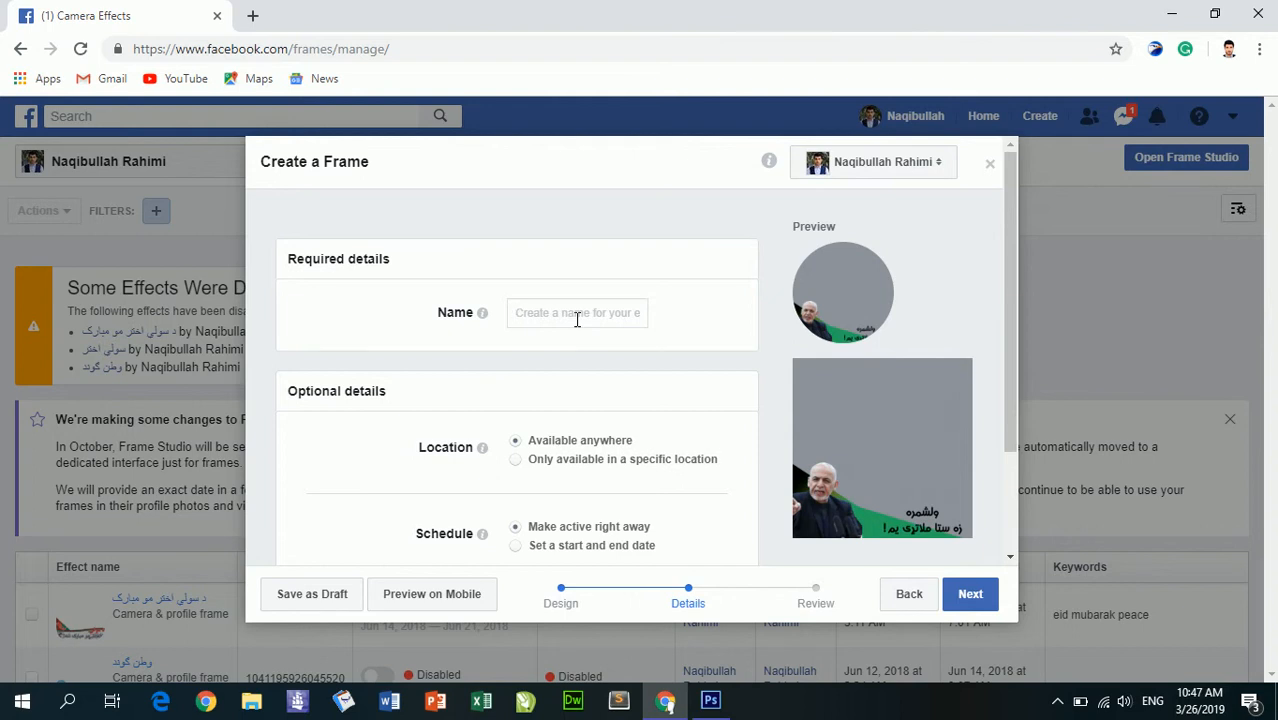
type("P")
key("BackSpace")
type("PresidentAshrafGhani")
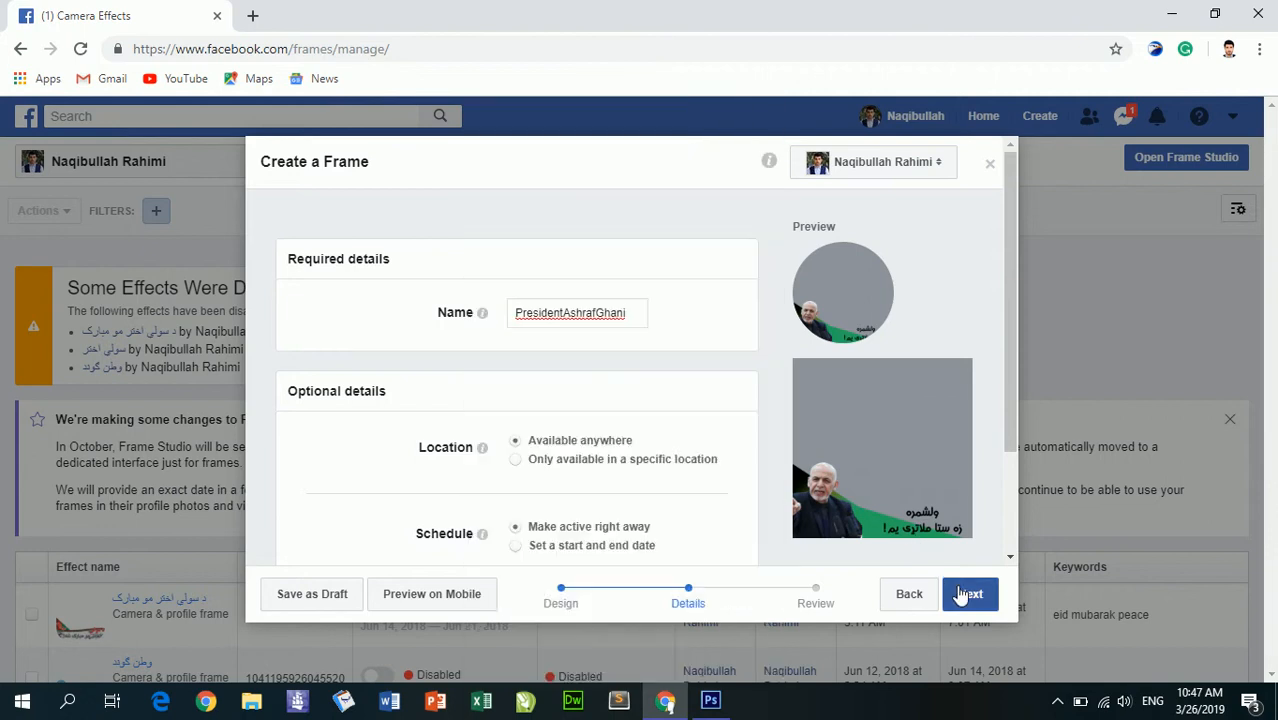
left_click(963, 596)
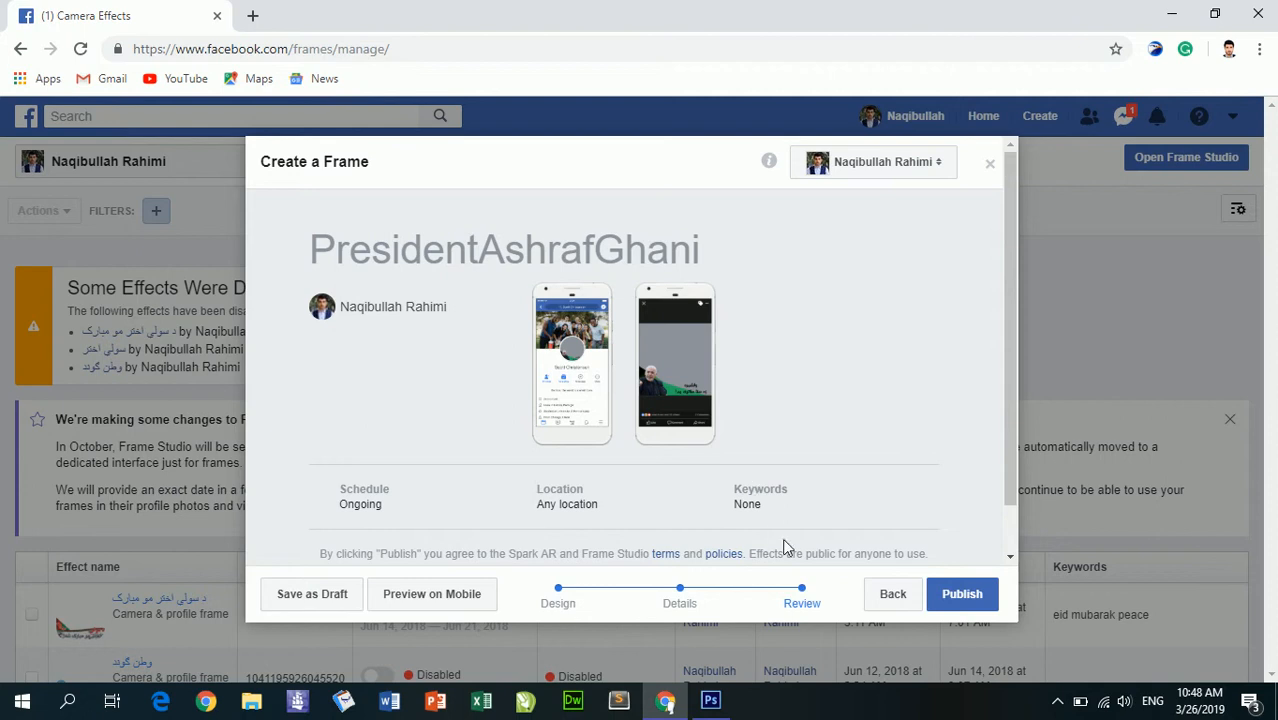
Publish the frame, confirm its submission and close the publishing confirmation
left_click(976, 597)
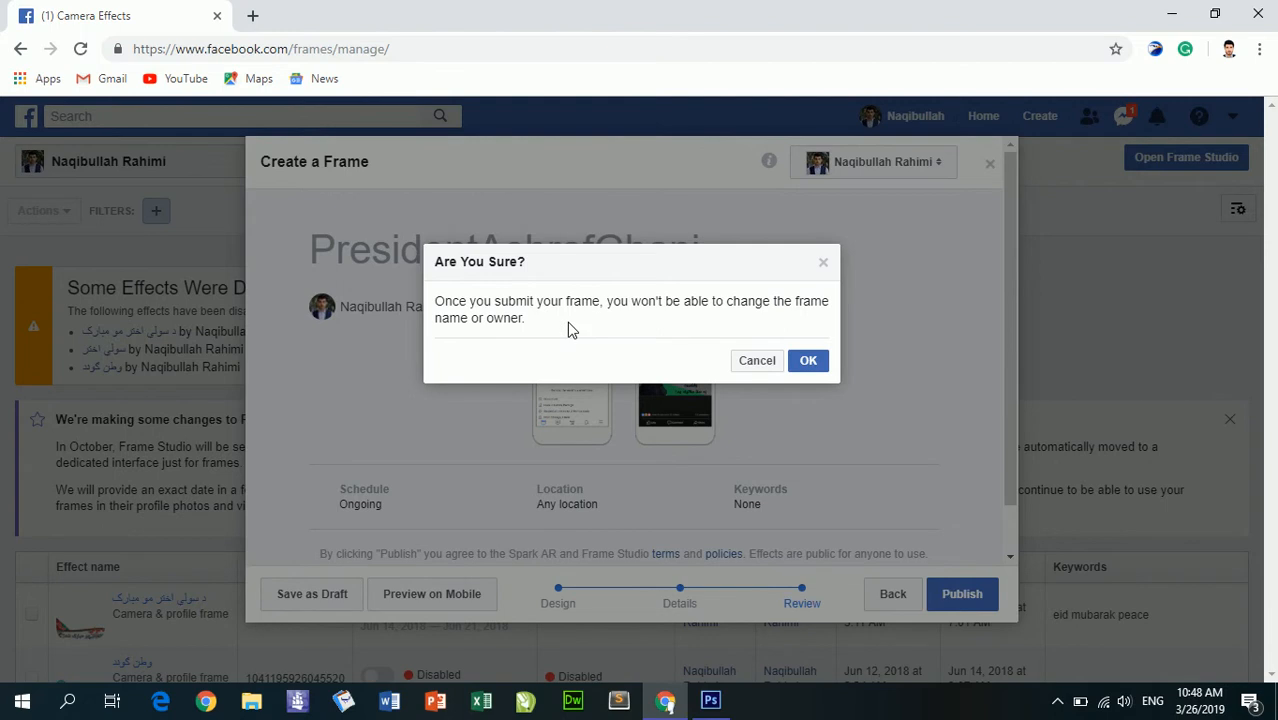
left_click(808, 362)
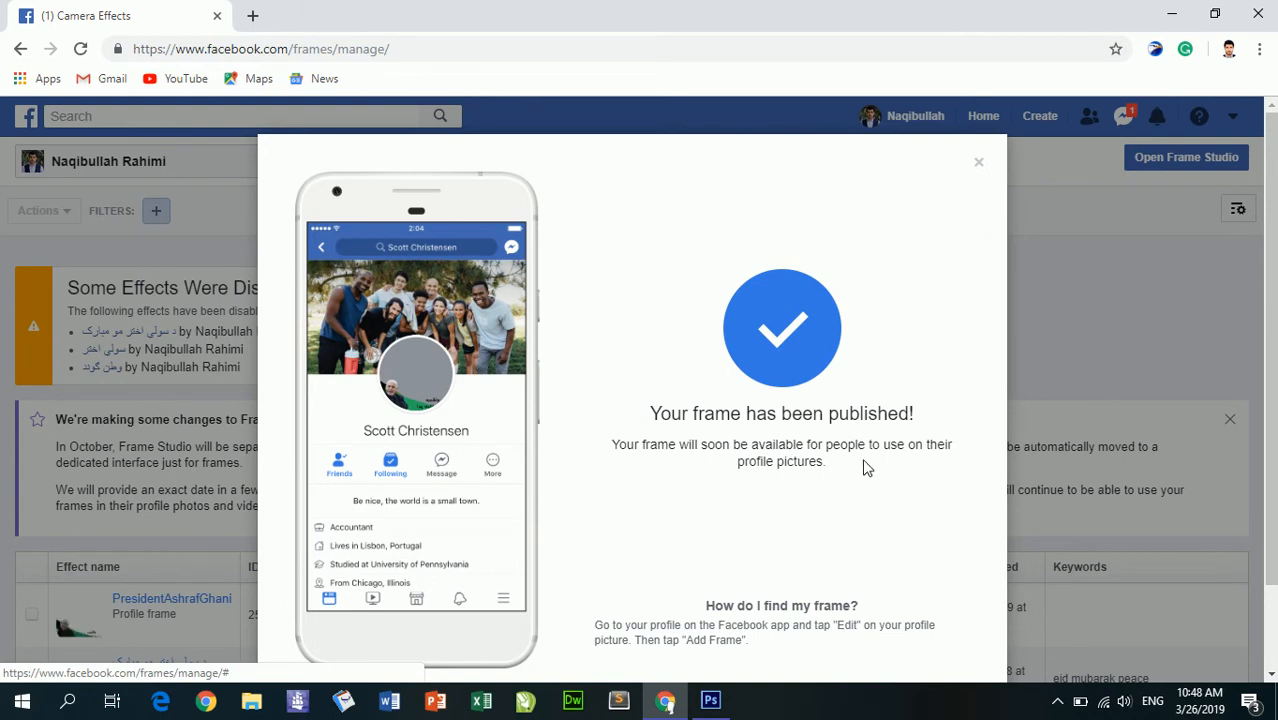
scroll(786, 507, "down", 2)
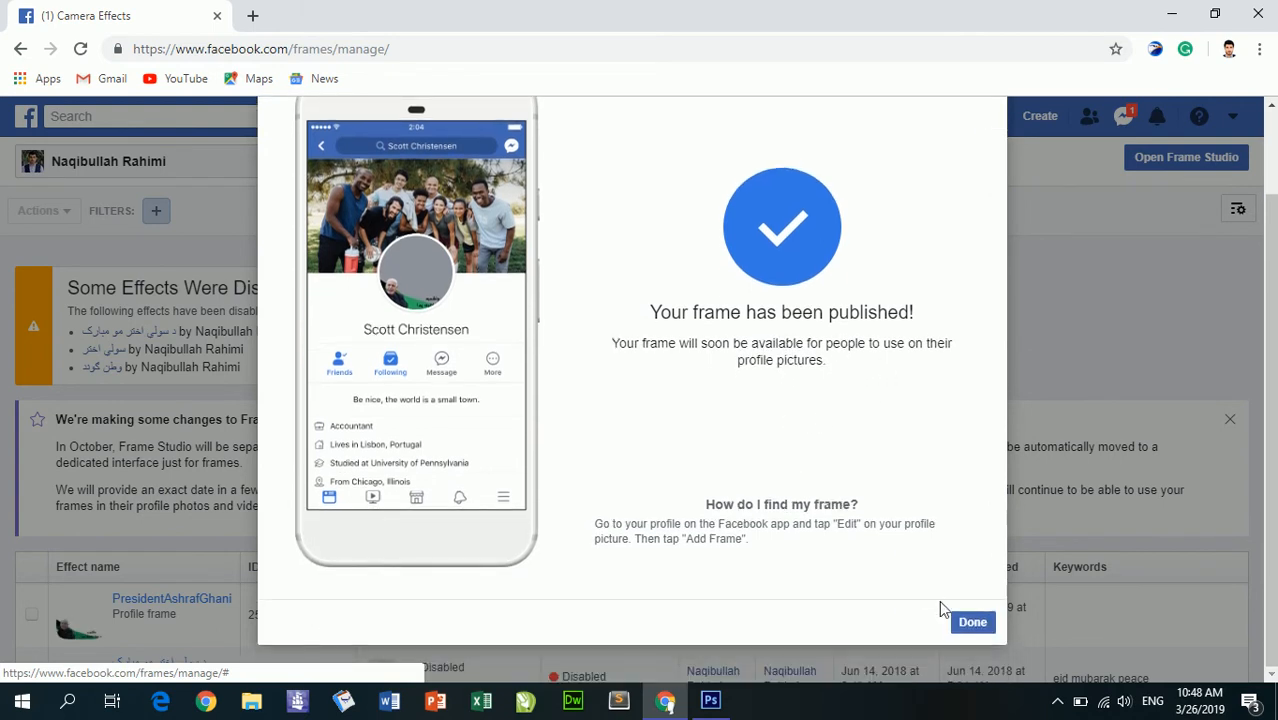
left_click(966, 624)
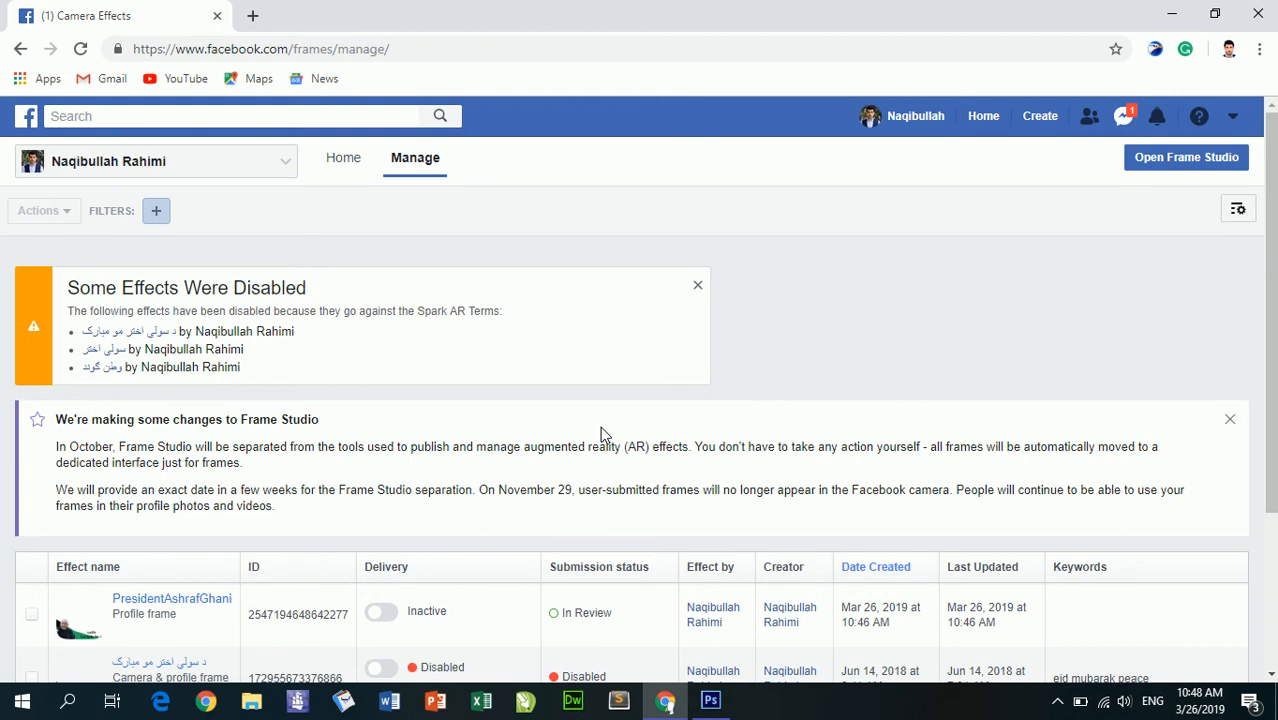
Check the new frame's delivery and submission status in the list of effects, and minimize the browser
scroll(600, 430, "down", 2)
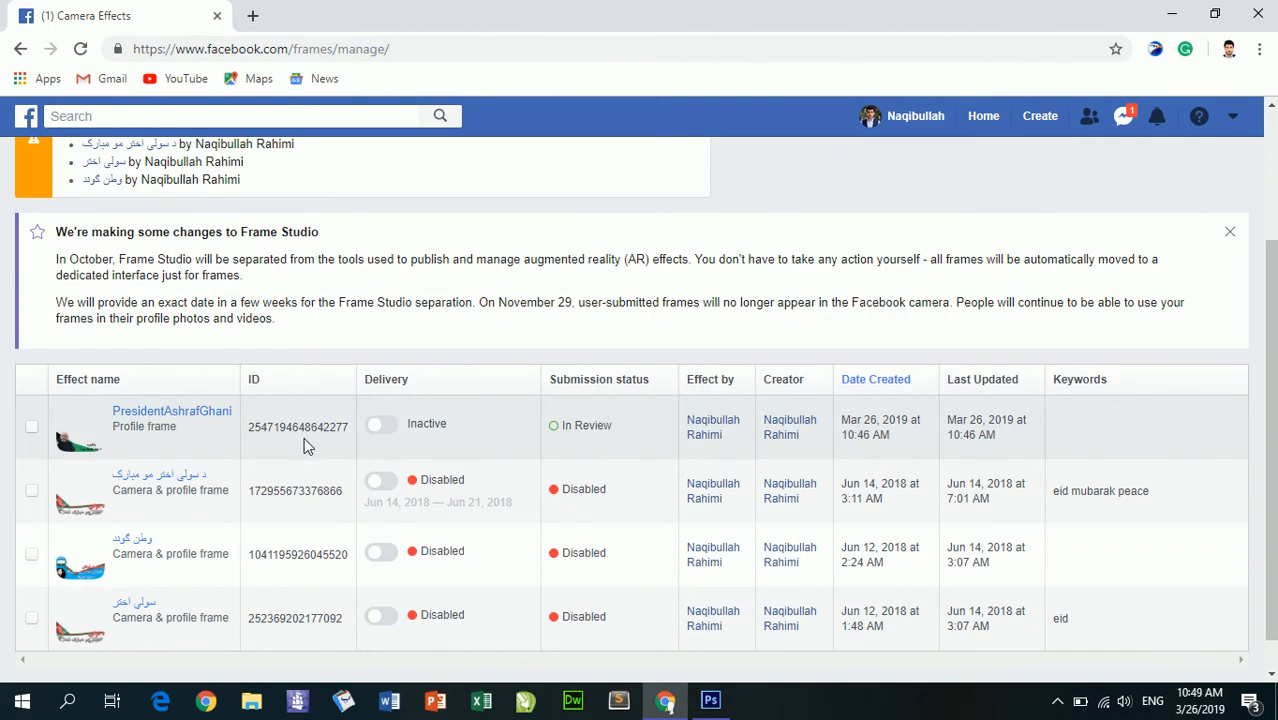
scroll(942, 381, "up", 2)
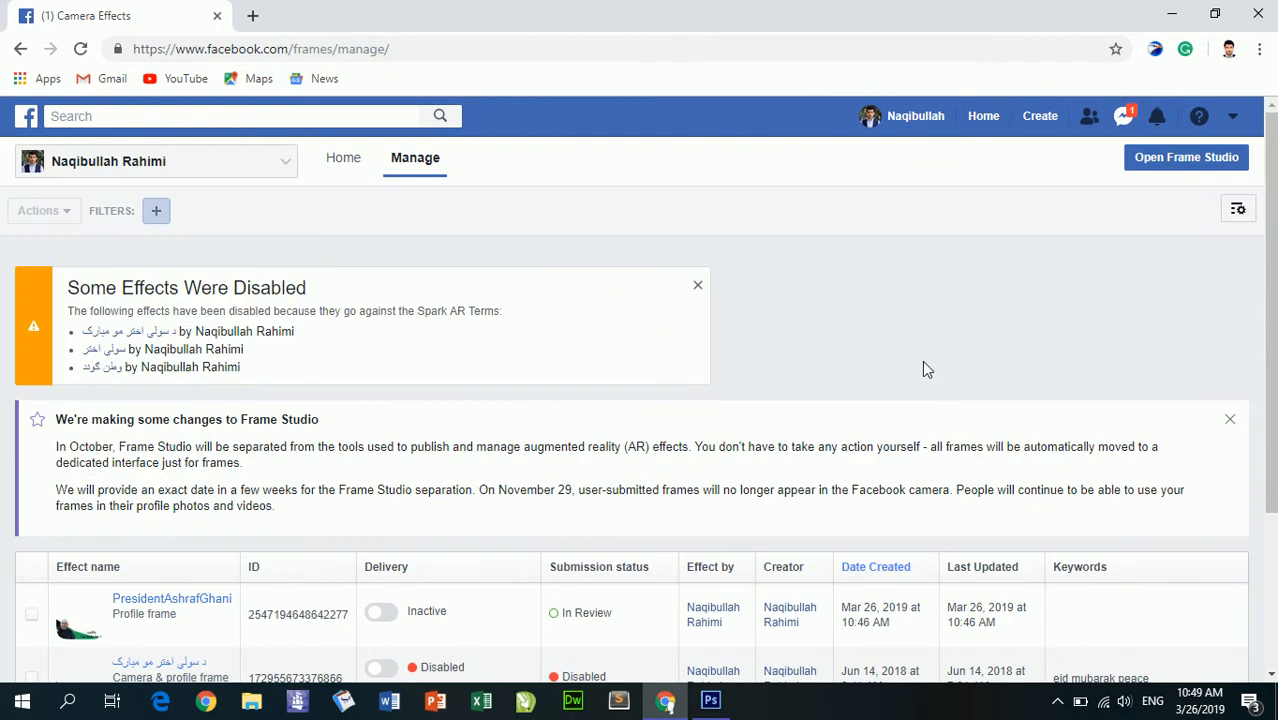
left_click(1176, 13)
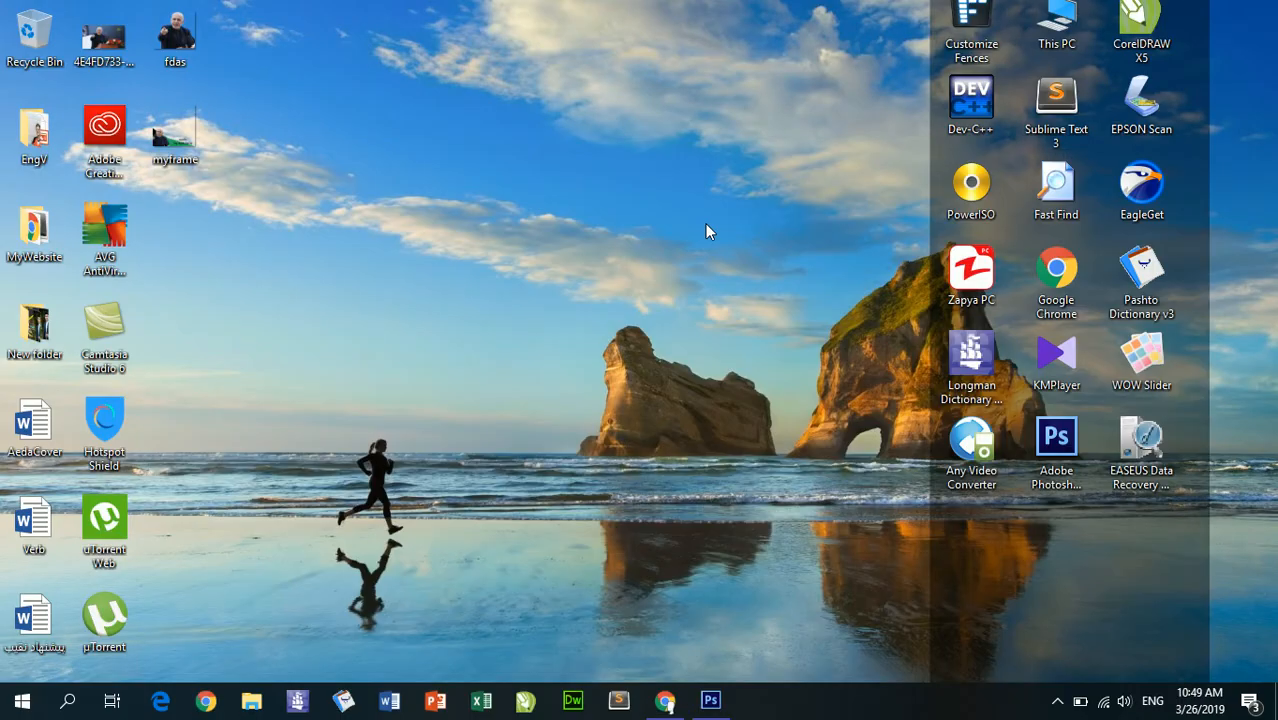